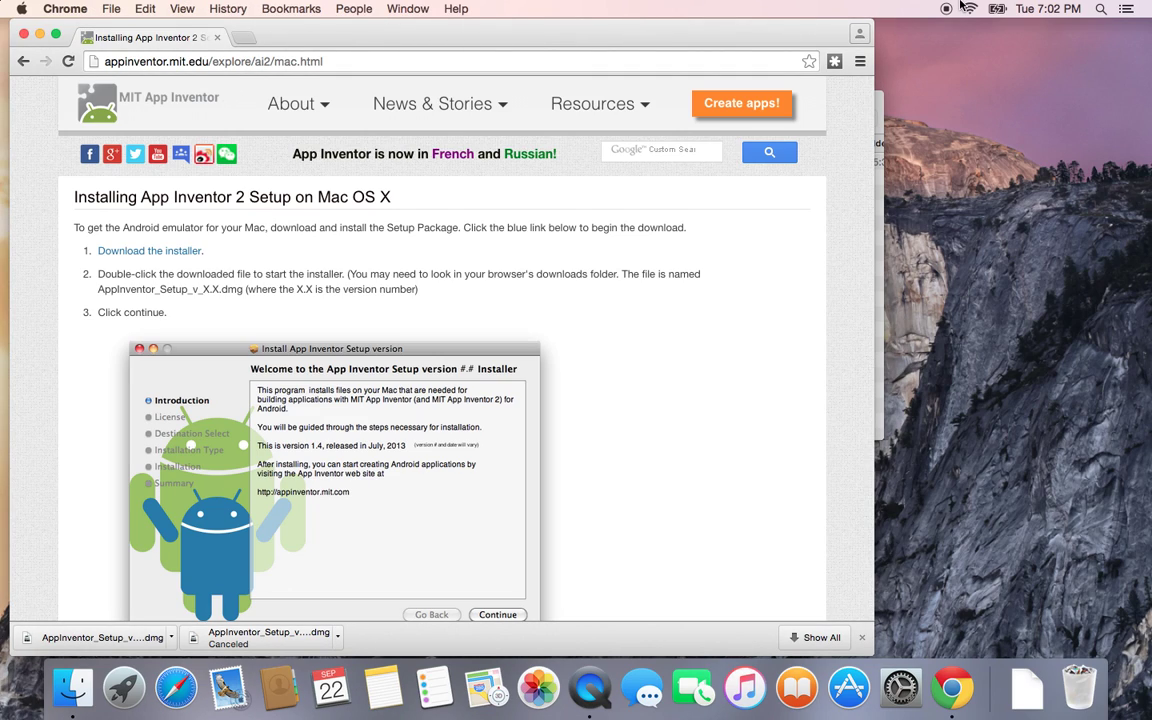
Step: Select and deselect the French and Russian announcement text, then open a new blank tab
left_click(303, 155)
left_click_drag(303, 155, 561, 155)
left_click(562, 200)
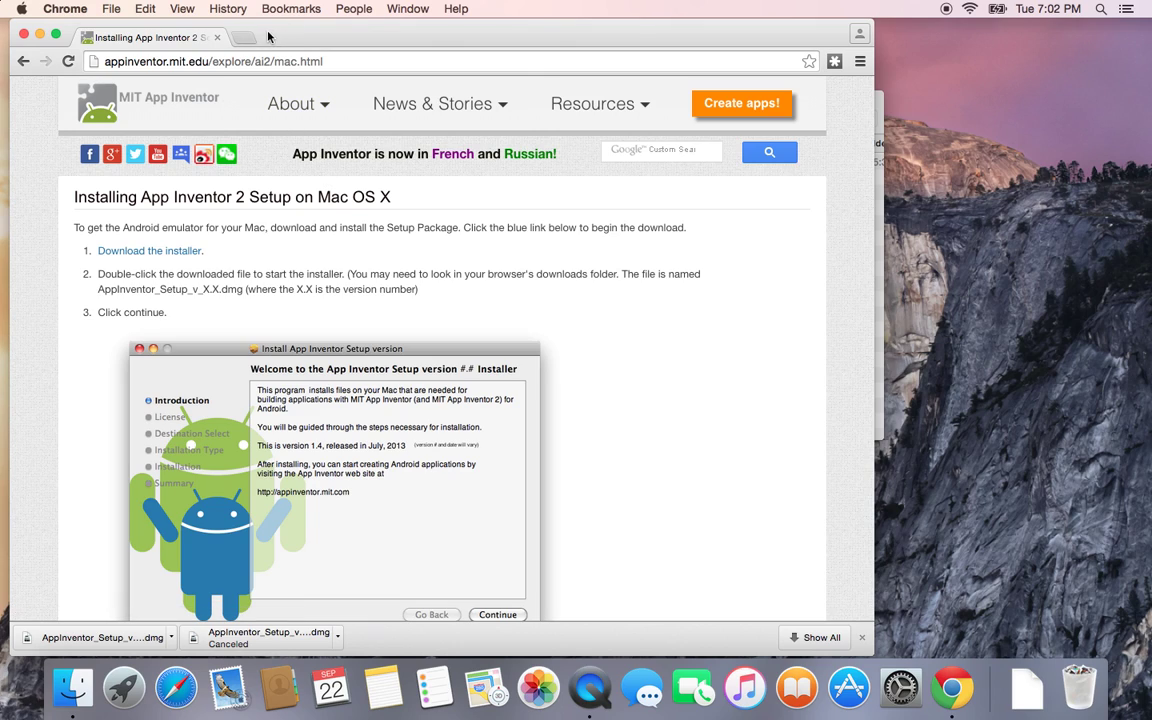
key("super+t")
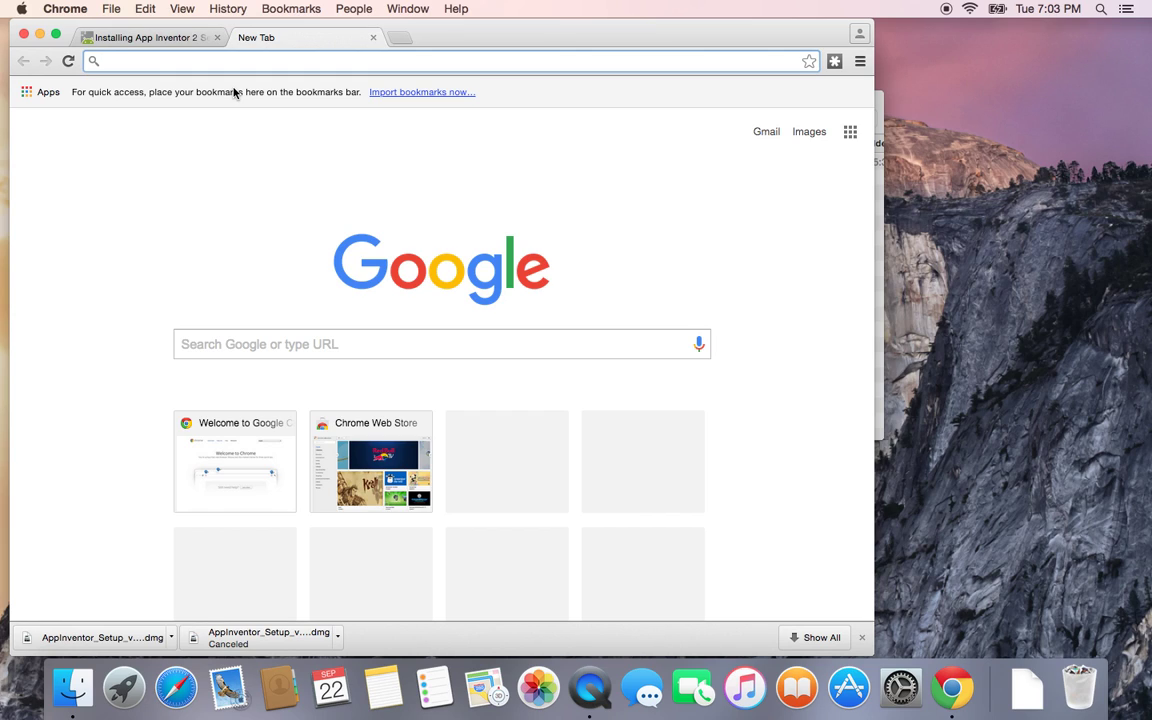
Step: Search Google for 'How to set up app inventor' and scroll through the results
type("How to set up app inventor")
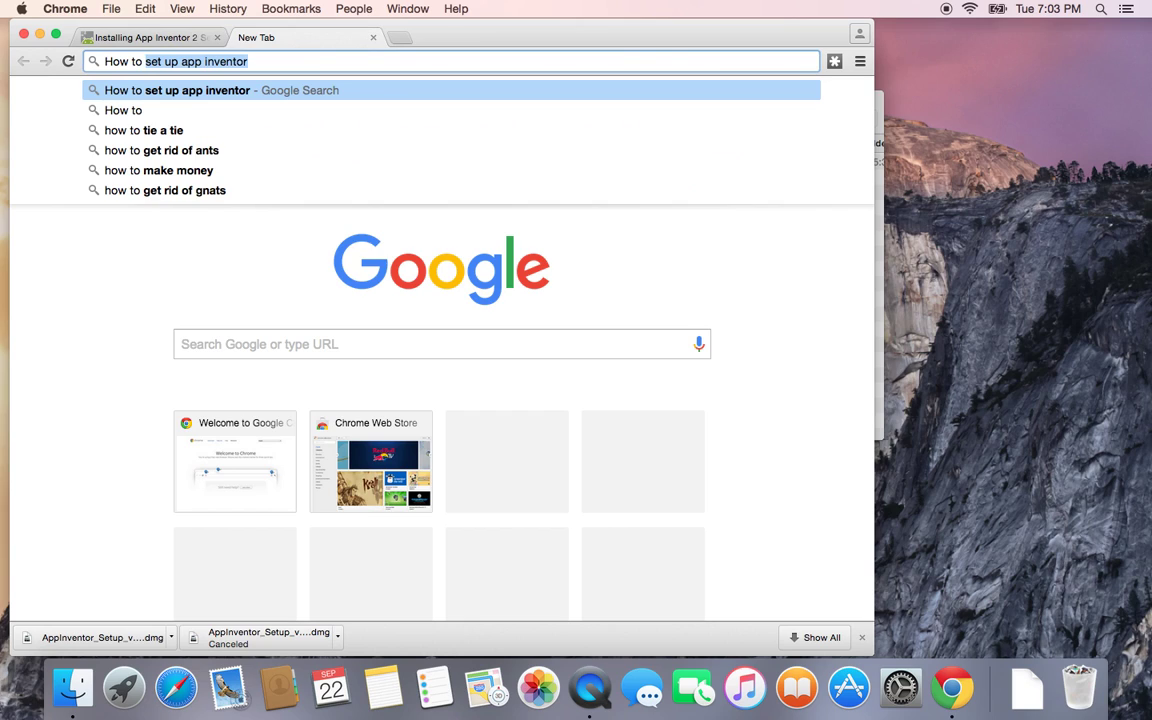
key("Right")
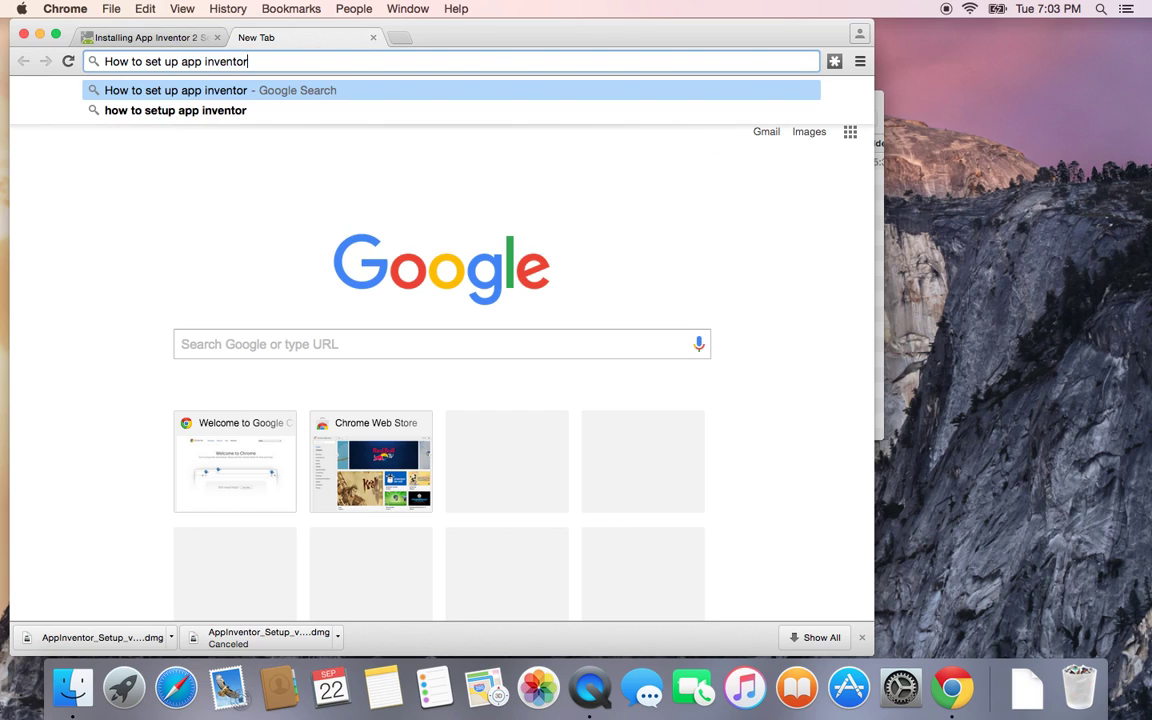
key("Return")
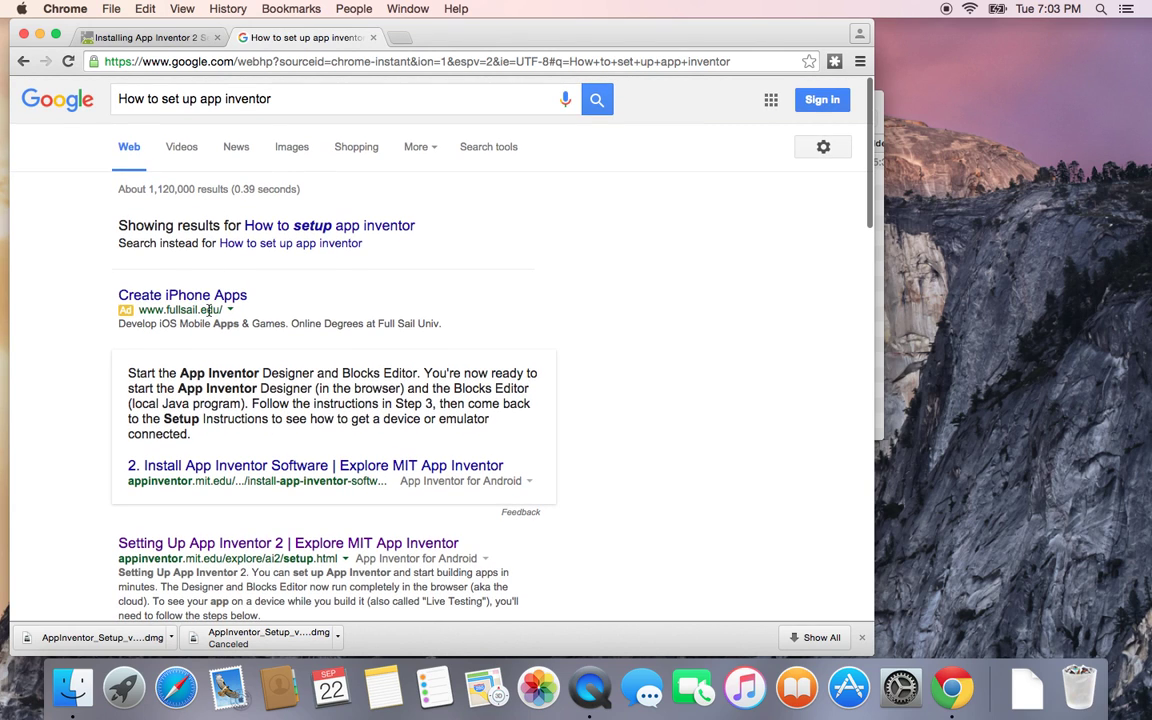
scroll(208, 313, "down", 3)
scroll(208, 313, "down", 2)
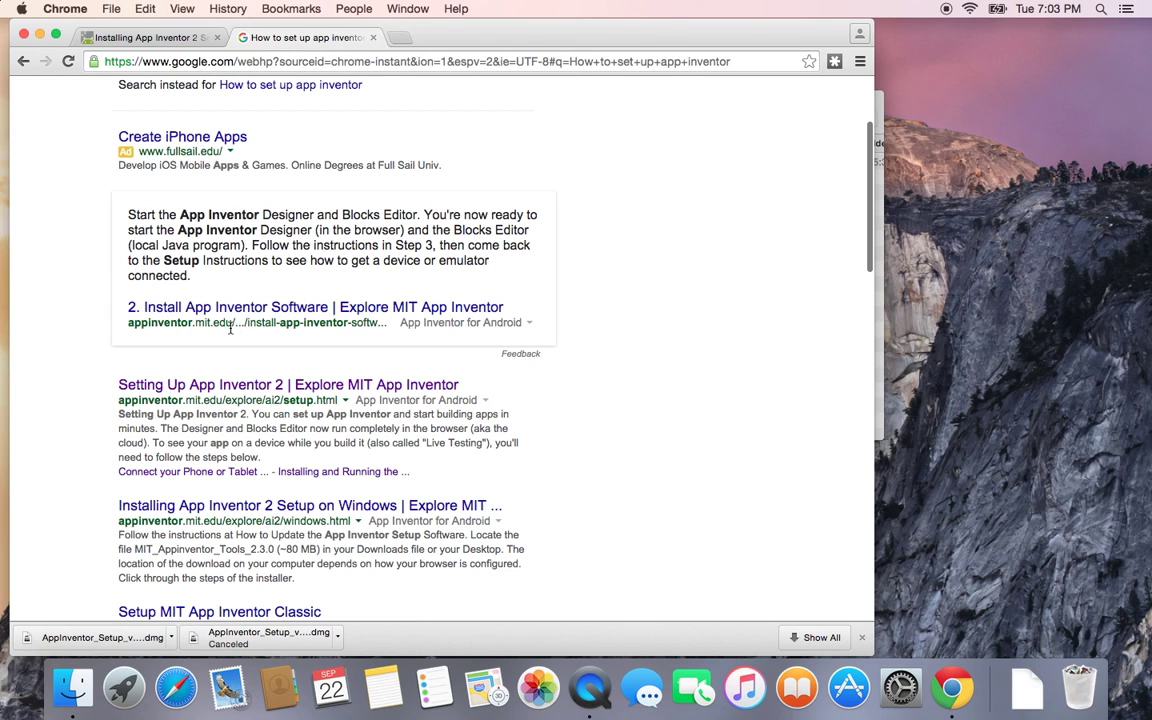
scroll(152, 257, "down", 3)
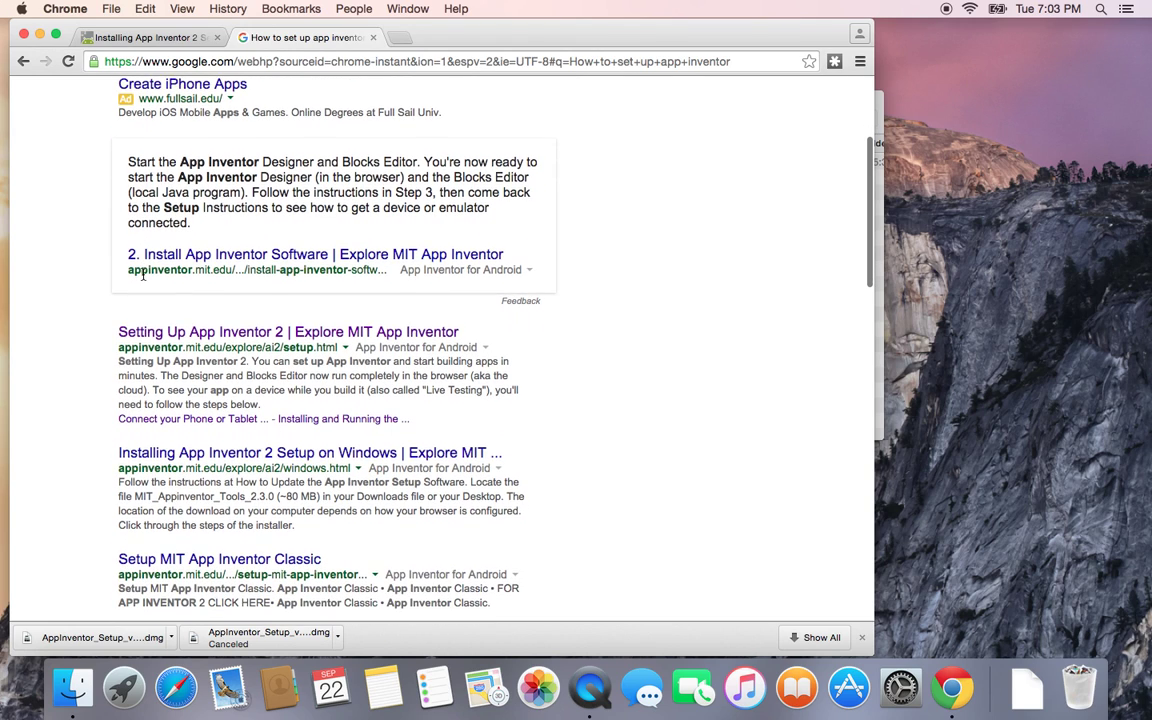
Step: Open the 'Setting Up App Inventor 2' result and follow Option Two's emulator Instructions link
left_click(146, 318)
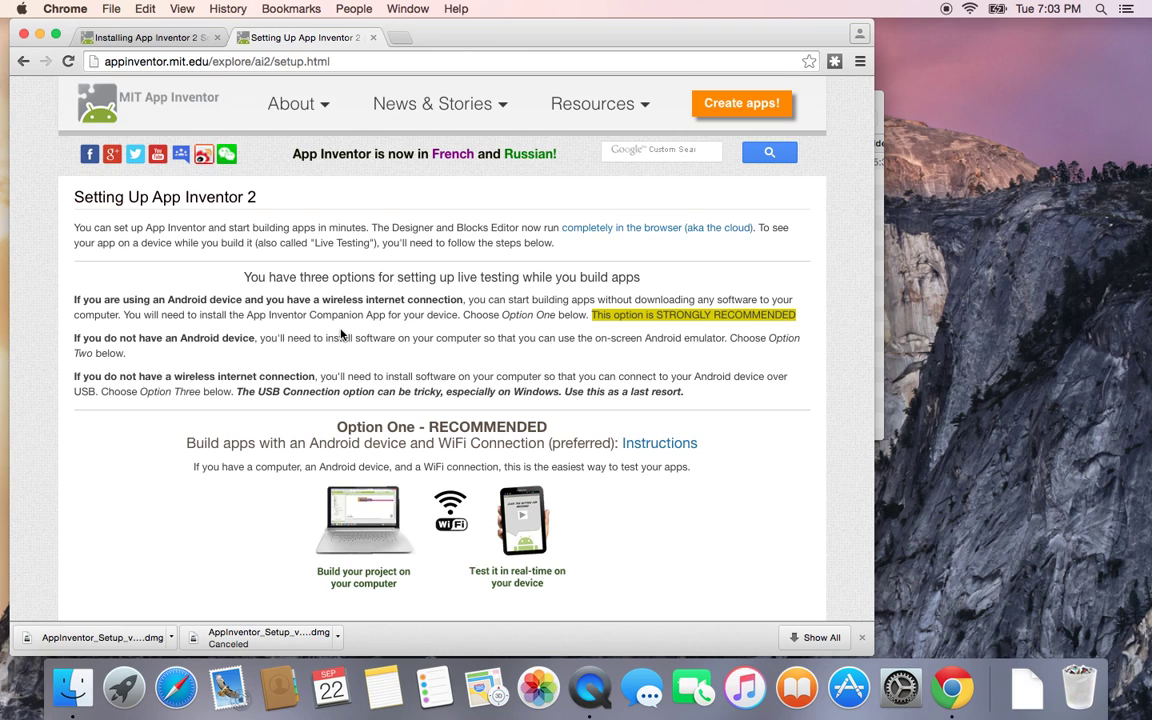
scroll(341, 335, "down", 5)
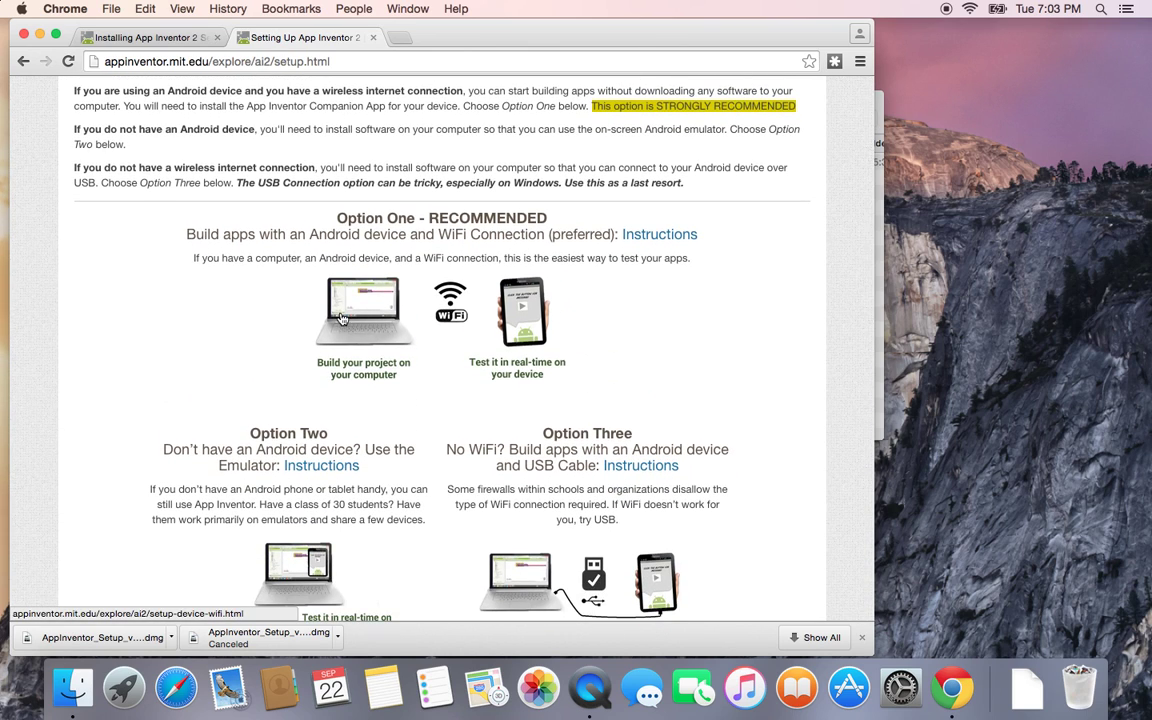
scroll(341, 330, "down", 2)
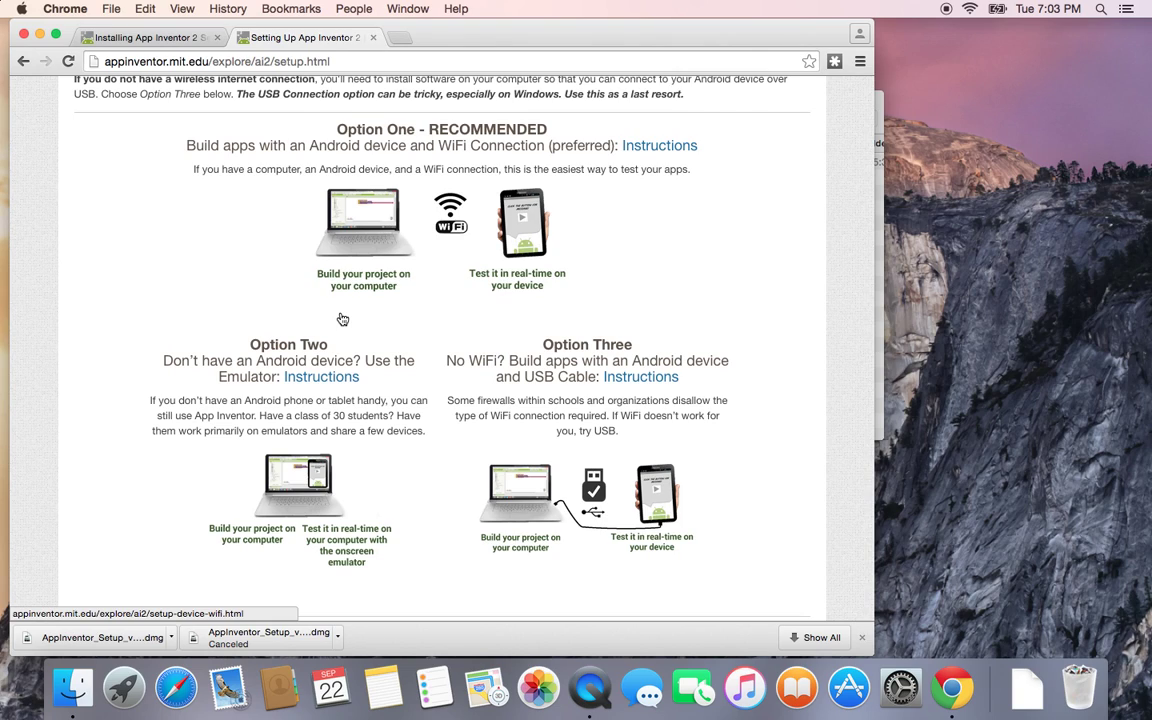
left_click(311, 385)
Step: Return to the Installing App Inventor 2 tab and open the downloaded AppInventor_Setup_v_2.3.dmg
left_click(176, 37)
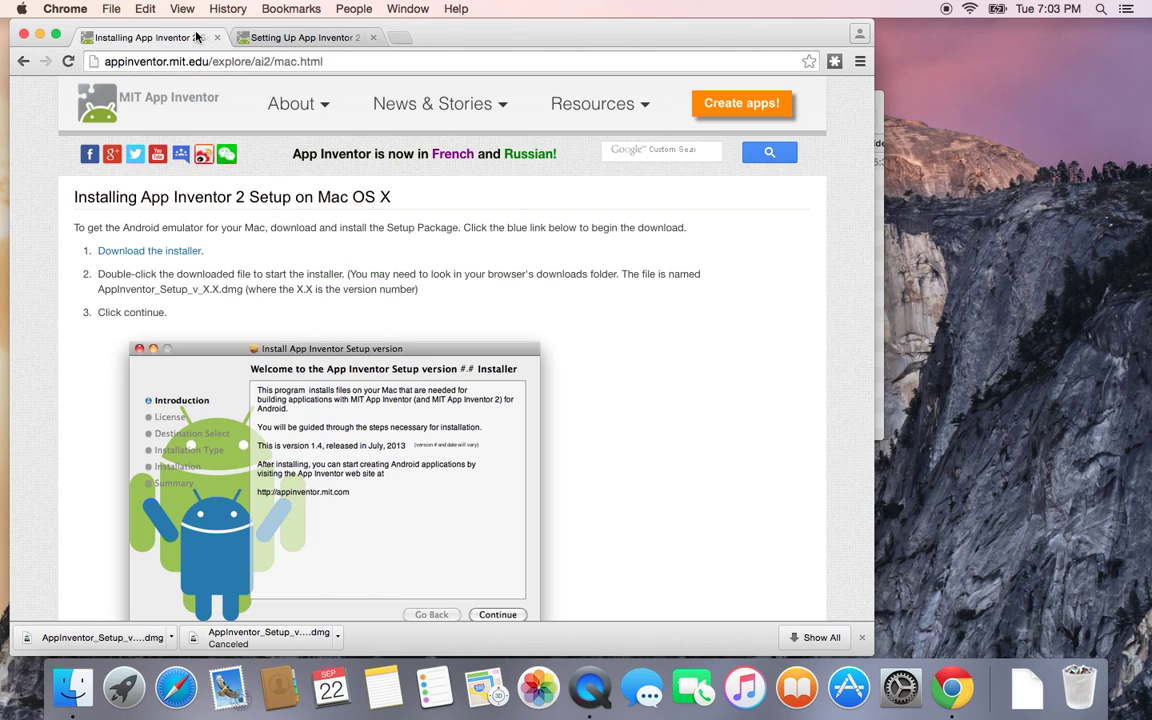
scroll(260, 270, "down", 1)
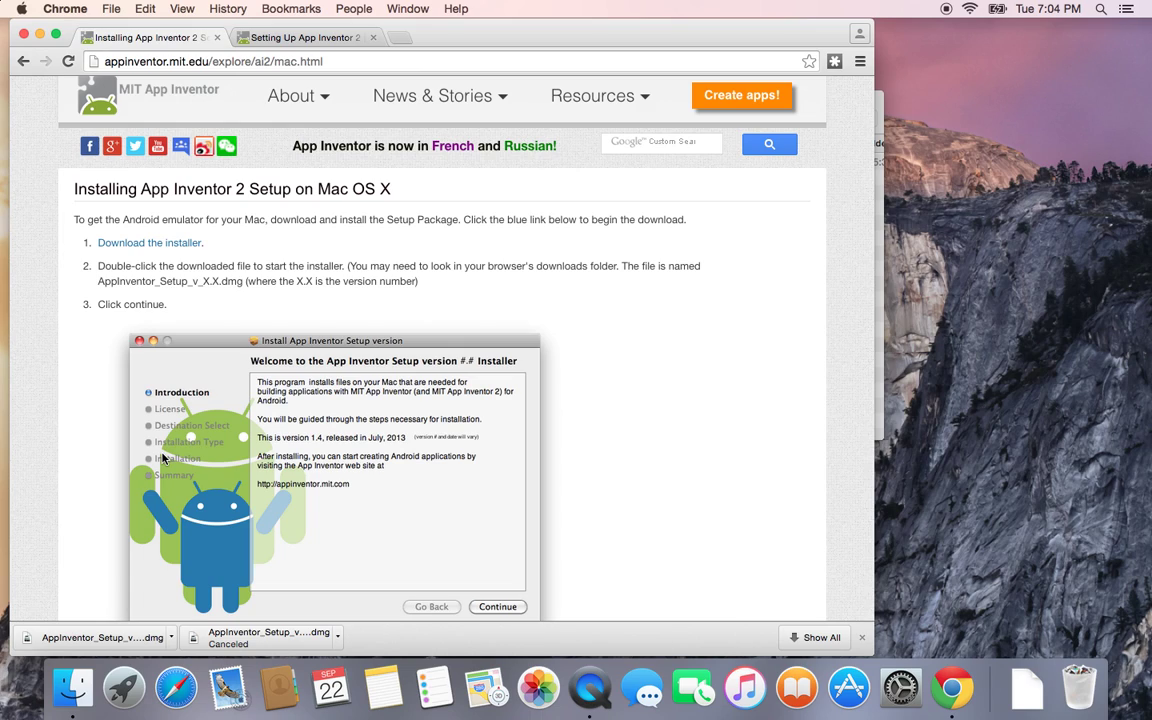
left_click(103, 638)
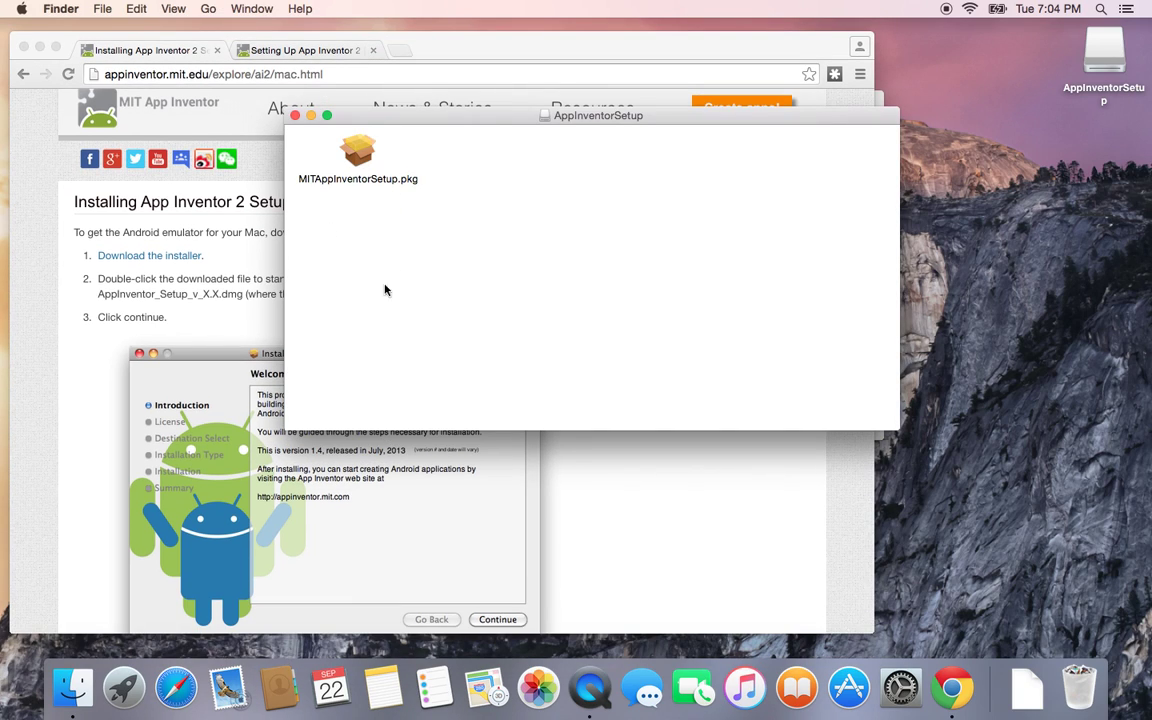
Step: Launch MITAppInventorSetup.pkg, continue past the introduction and agree to the license
left_click(360, 146)
double_click(360, 146)
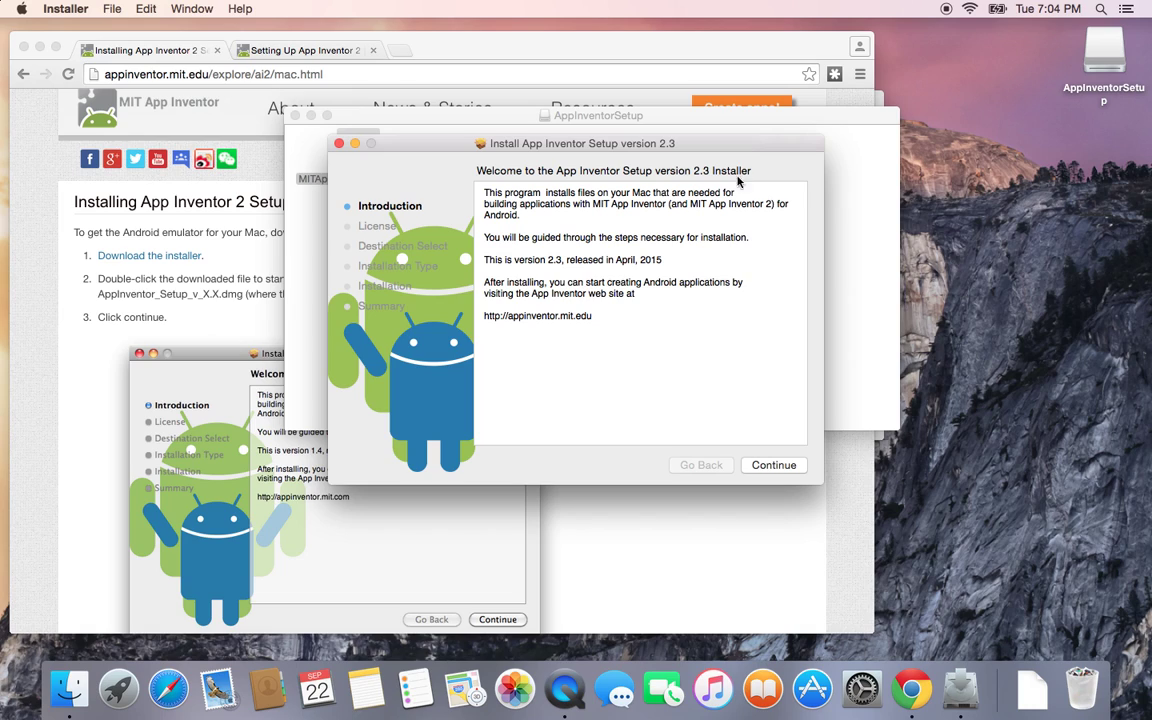
left_click(769, 467)
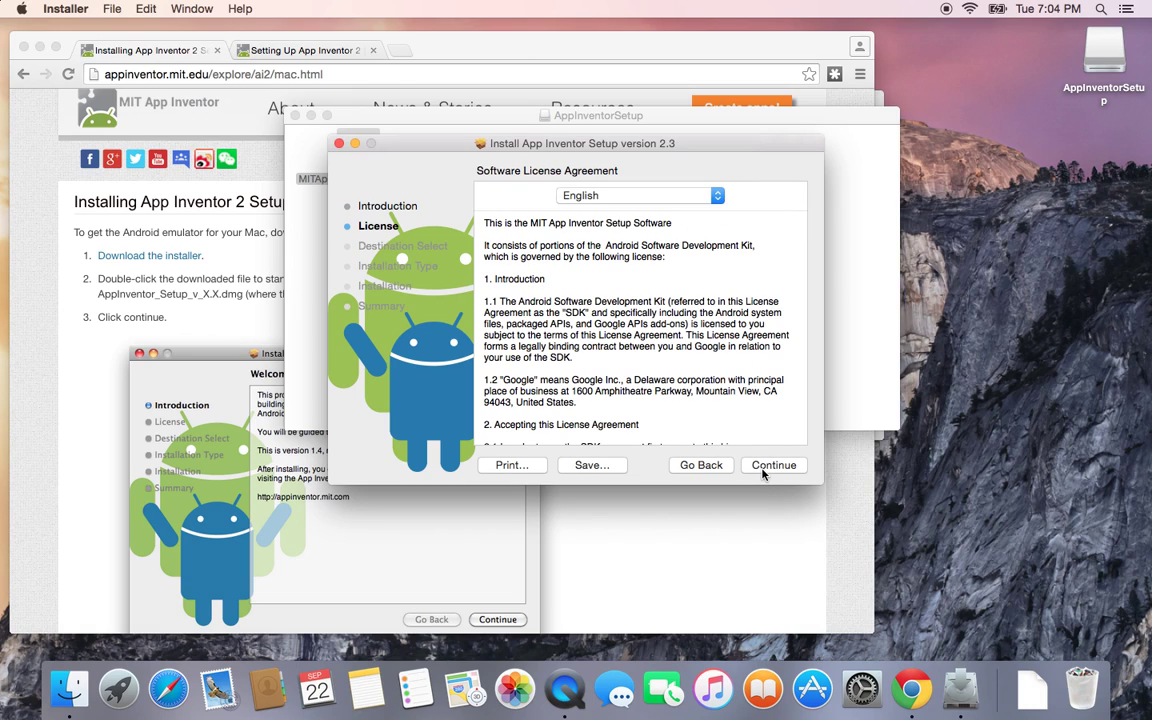
left_click(762, 468)
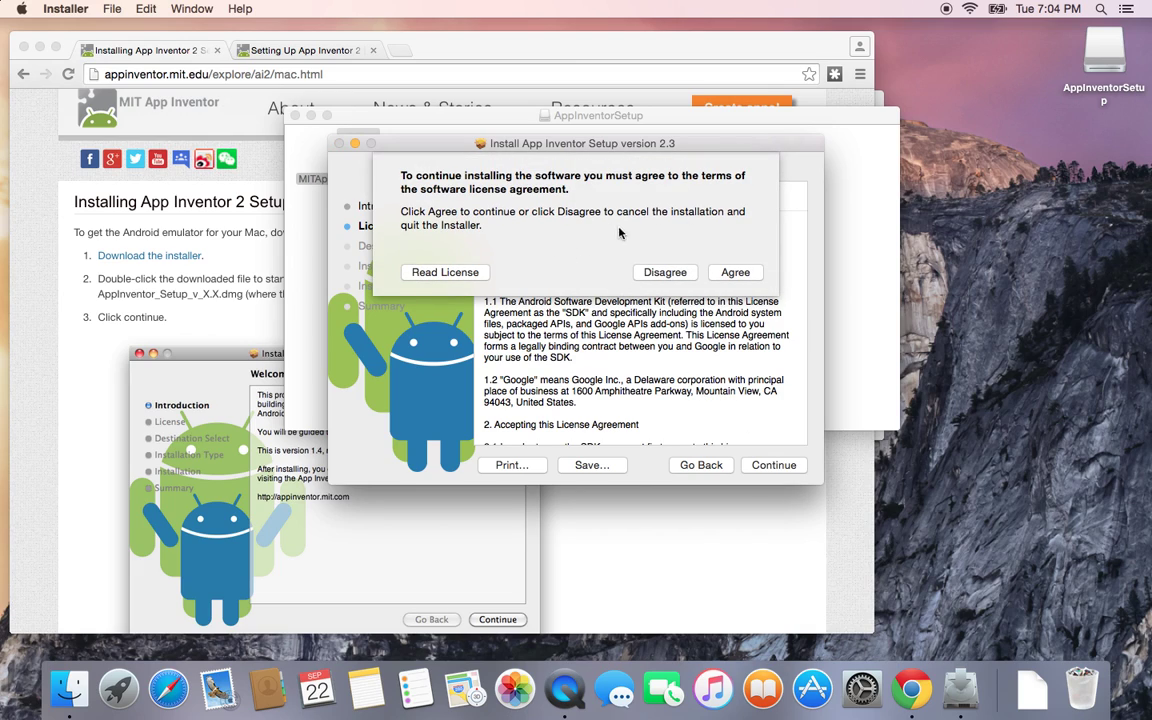
left_click(735, 272)
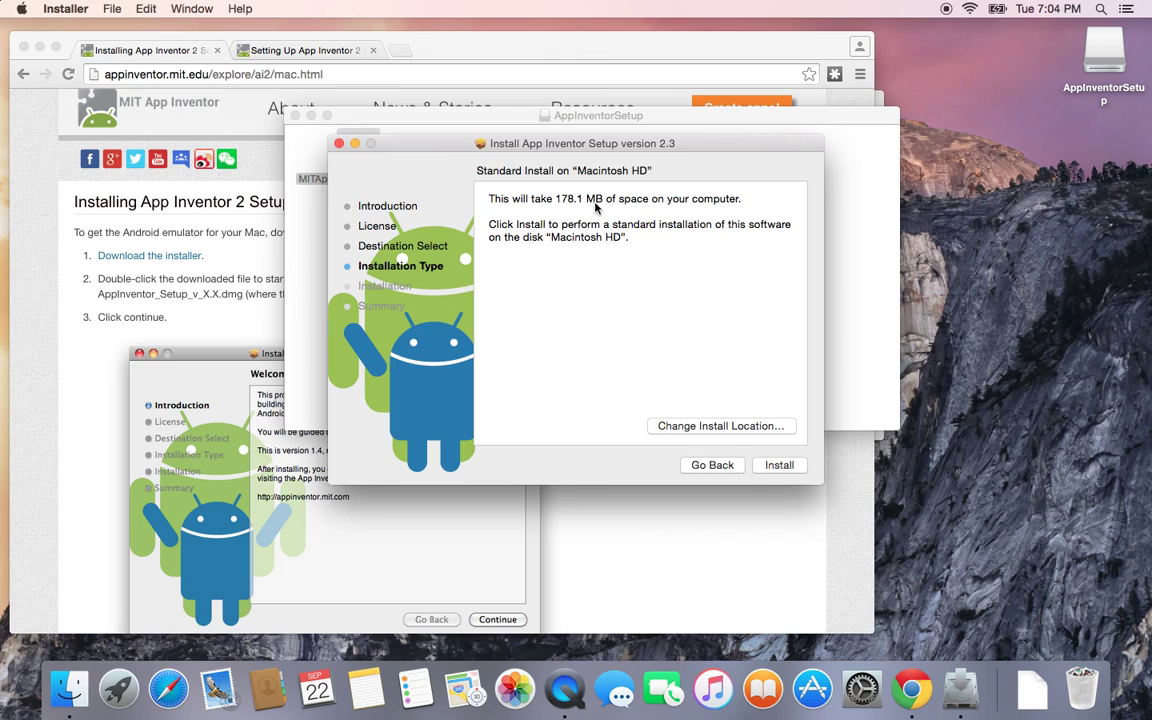
Step: Start the Standard Install on Macintosh HD and authorize it with the administrator password
left_click(779, 471)
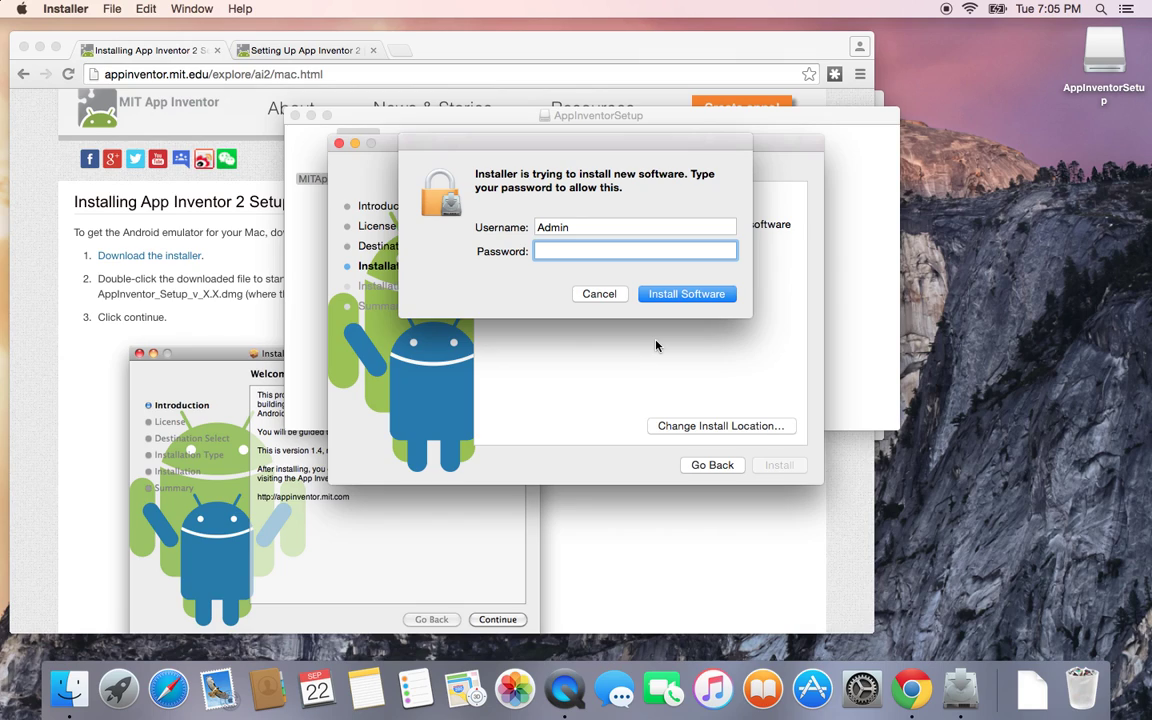
type("•••••••••••••••••••••••••••••••••")
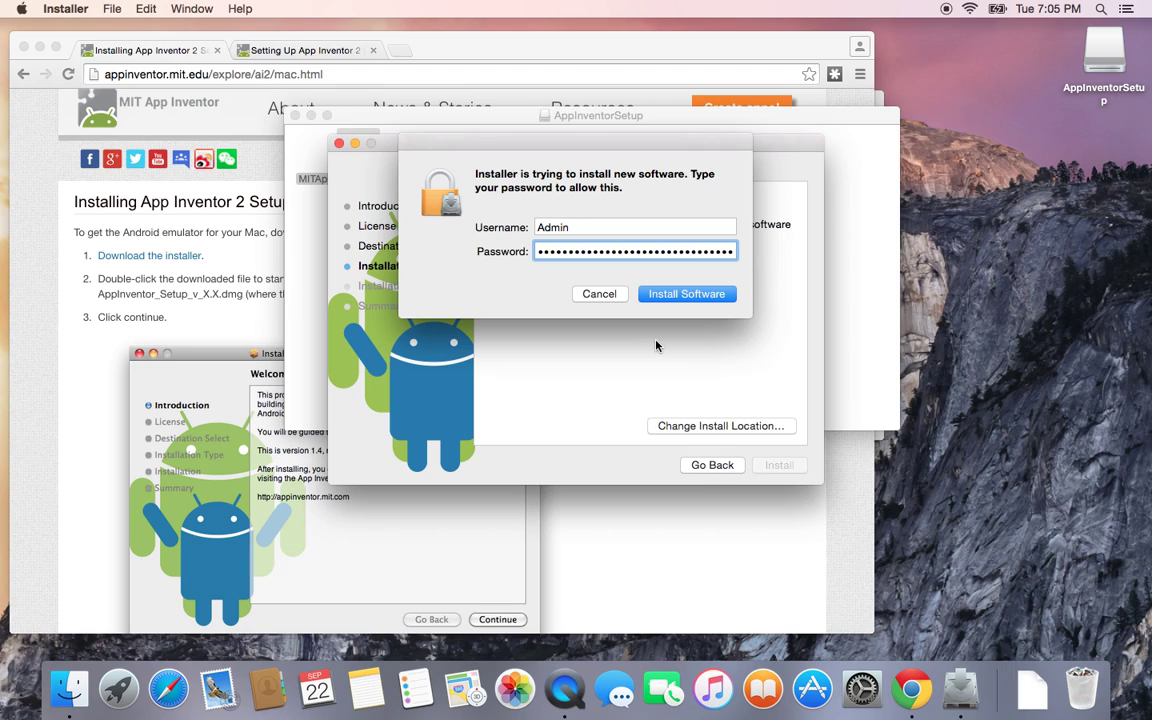
key("Return")
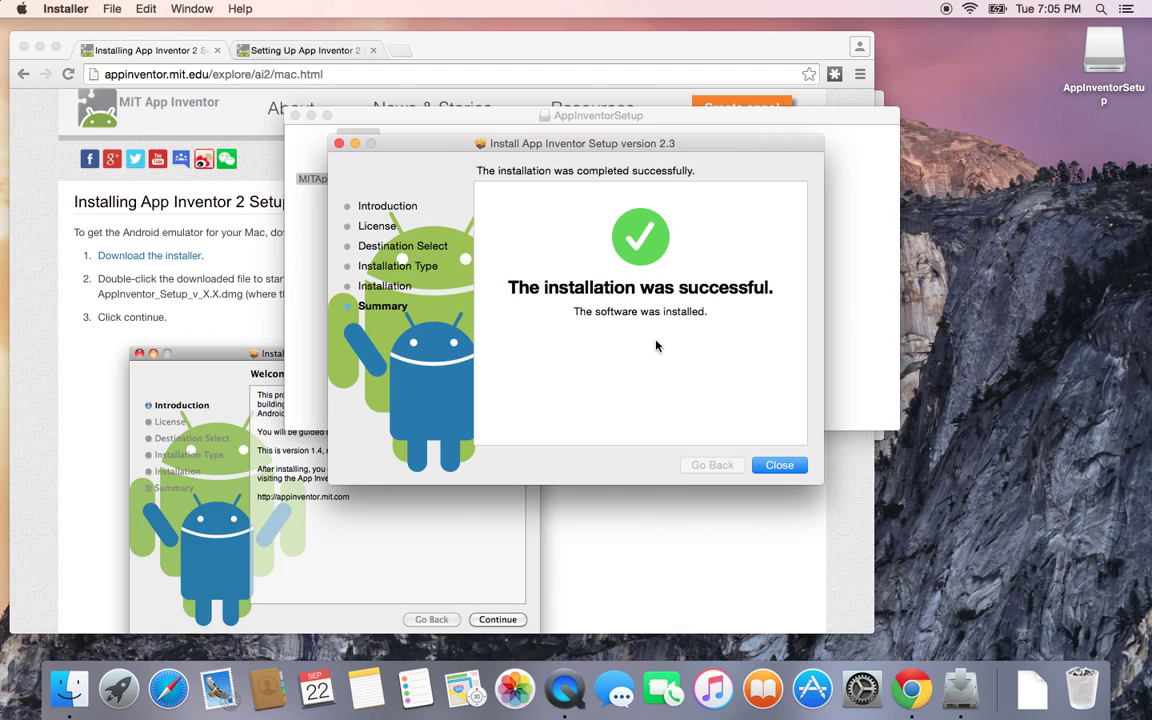
Step: Close the finished installer, the AppInventorSetup window and the Downloads window
left_click(778, 465)
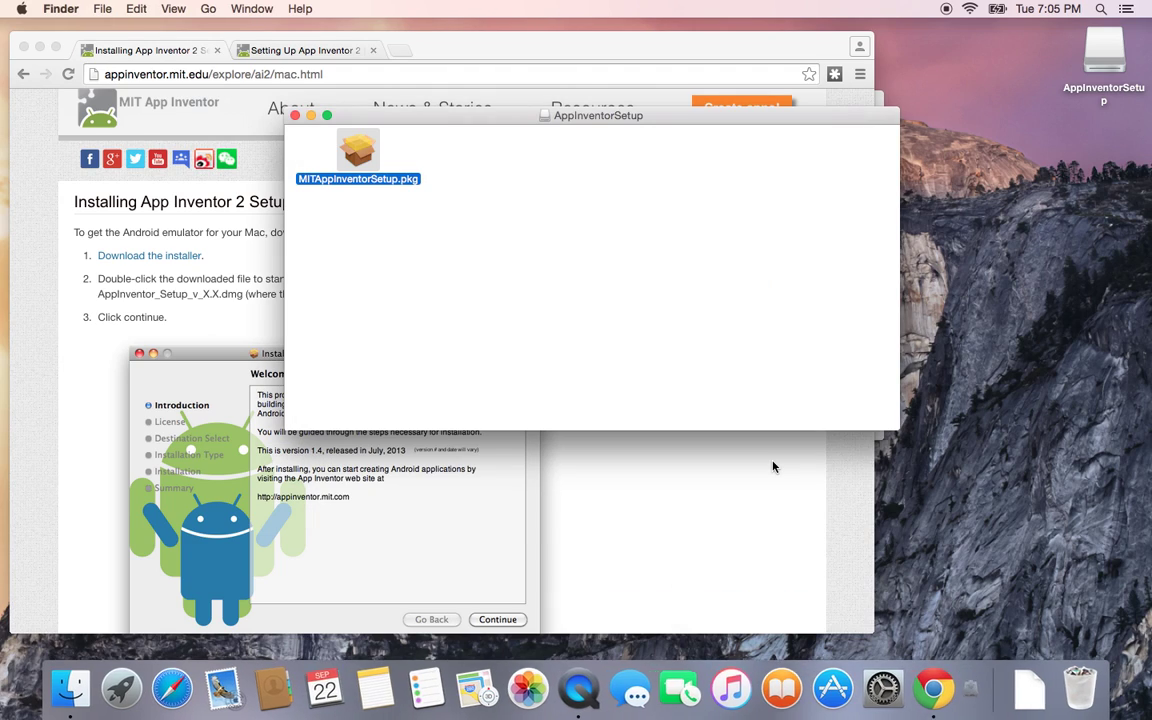
left_click(296, 116)
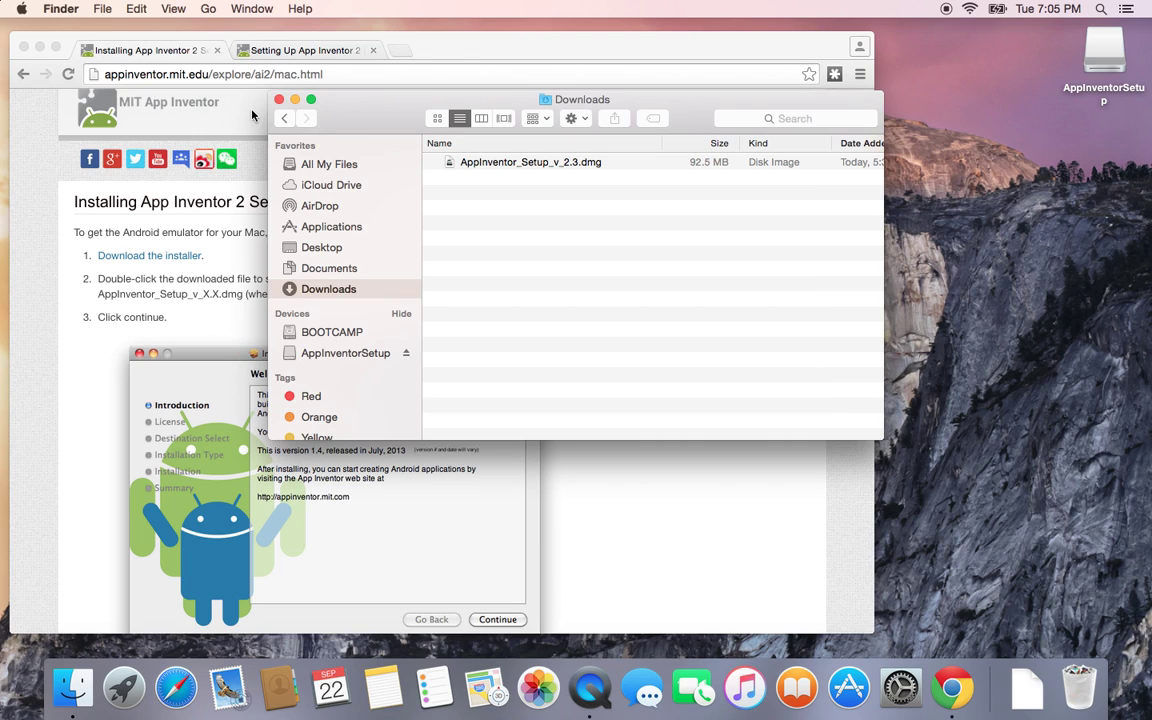
left_click(278, 100)
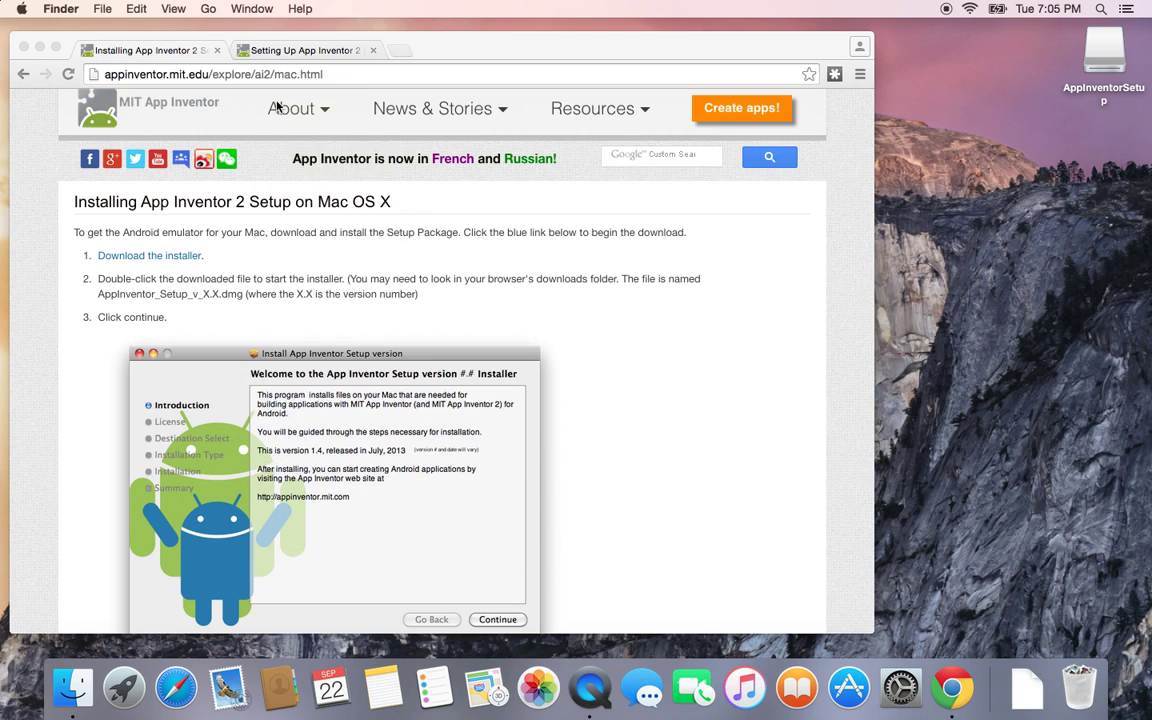
Step: Quit Google Chrome from its application menu
left_click(61, 38)
left_click(65, 8)
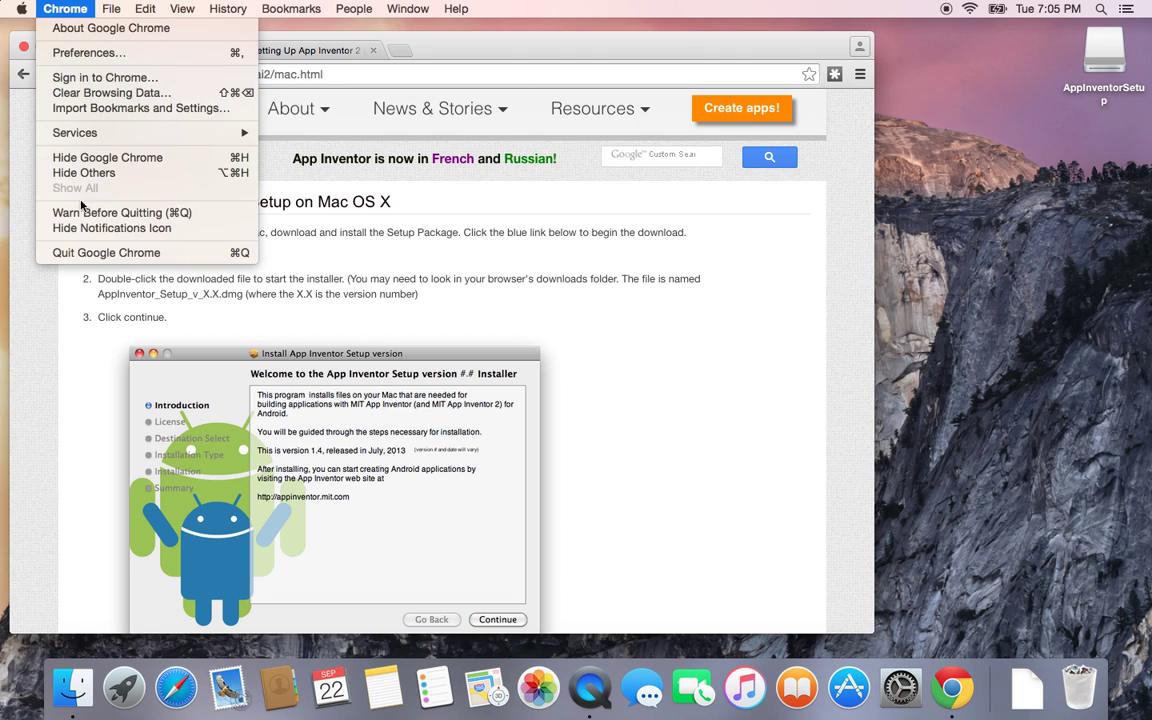
left_click(100, 243)
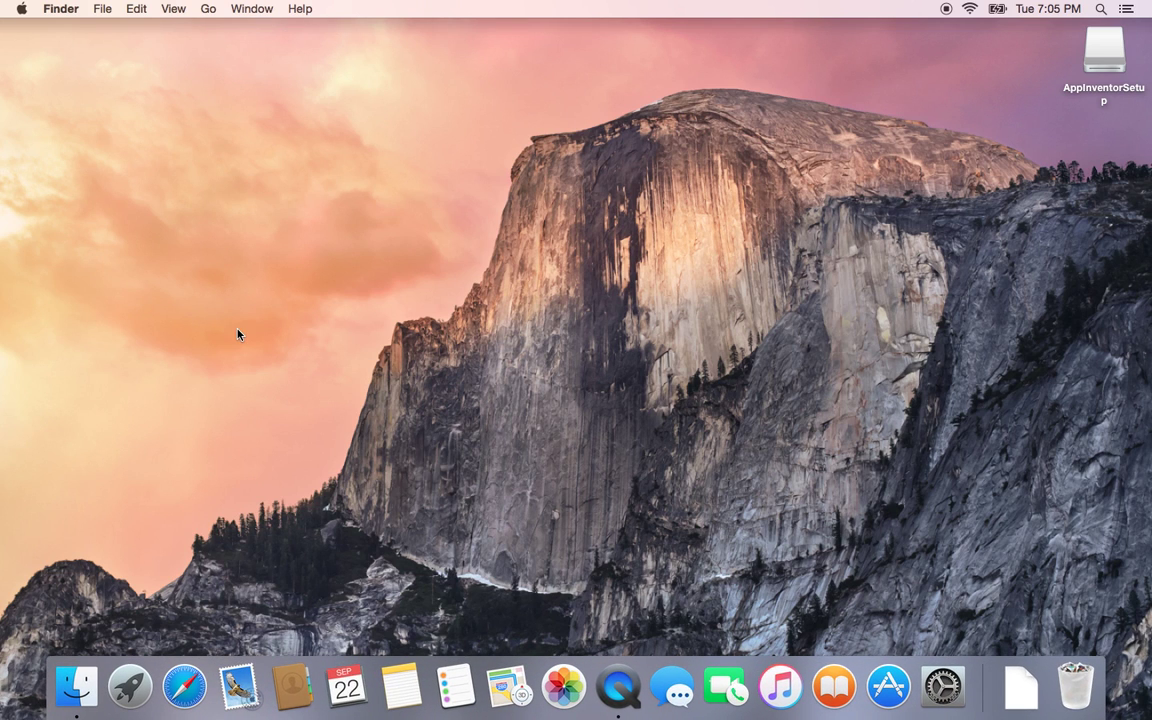
Step: Browse the Launchpad app grid looking for Chrome, then close it
left_click(130, 686)
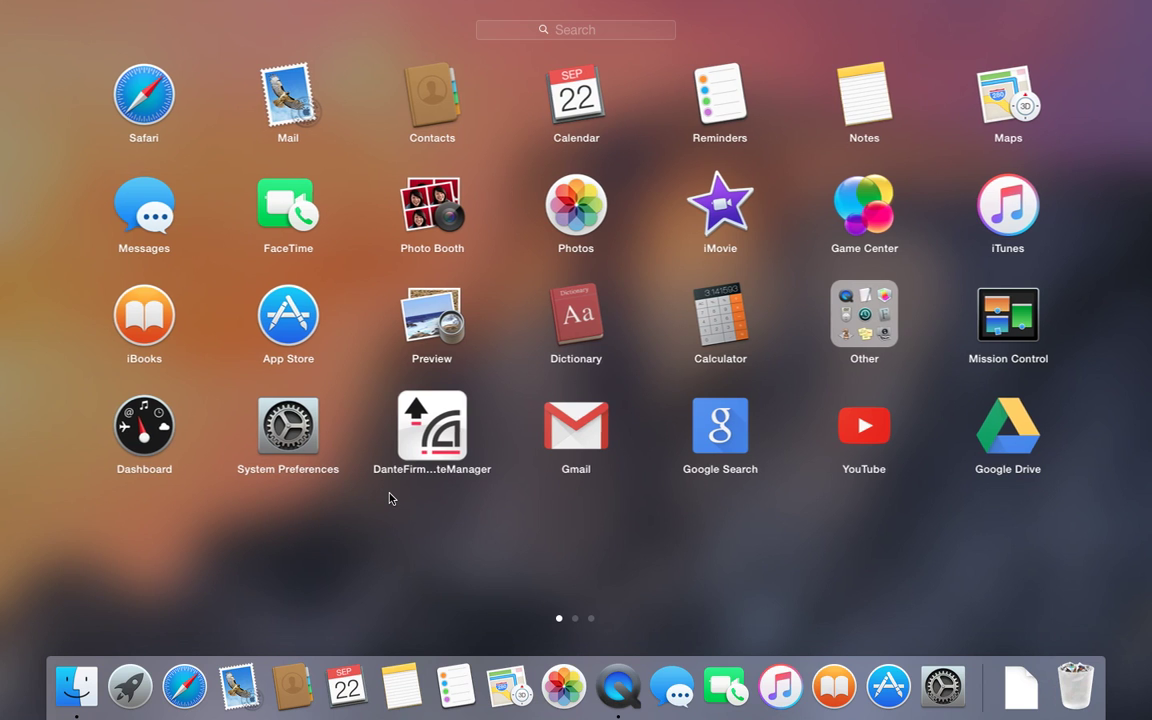
scroll(391, 496, "right", 5)
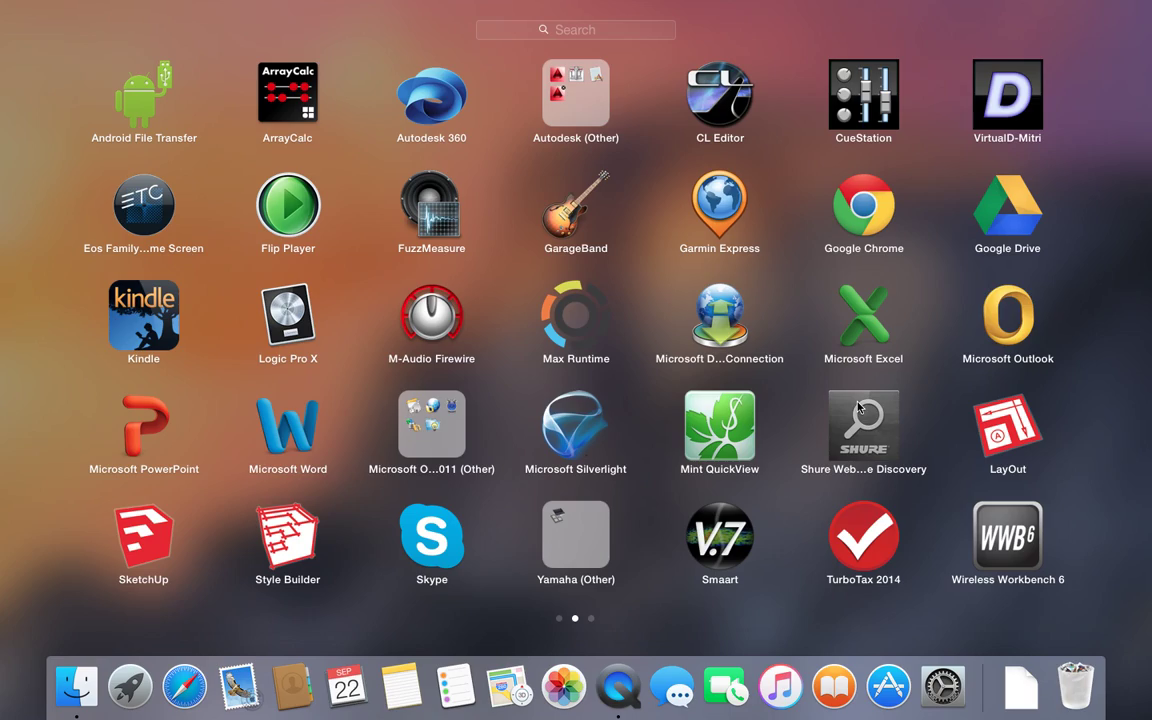
scroll(831, 404, "right", 5)
scroll(835, 407, "left", 5)
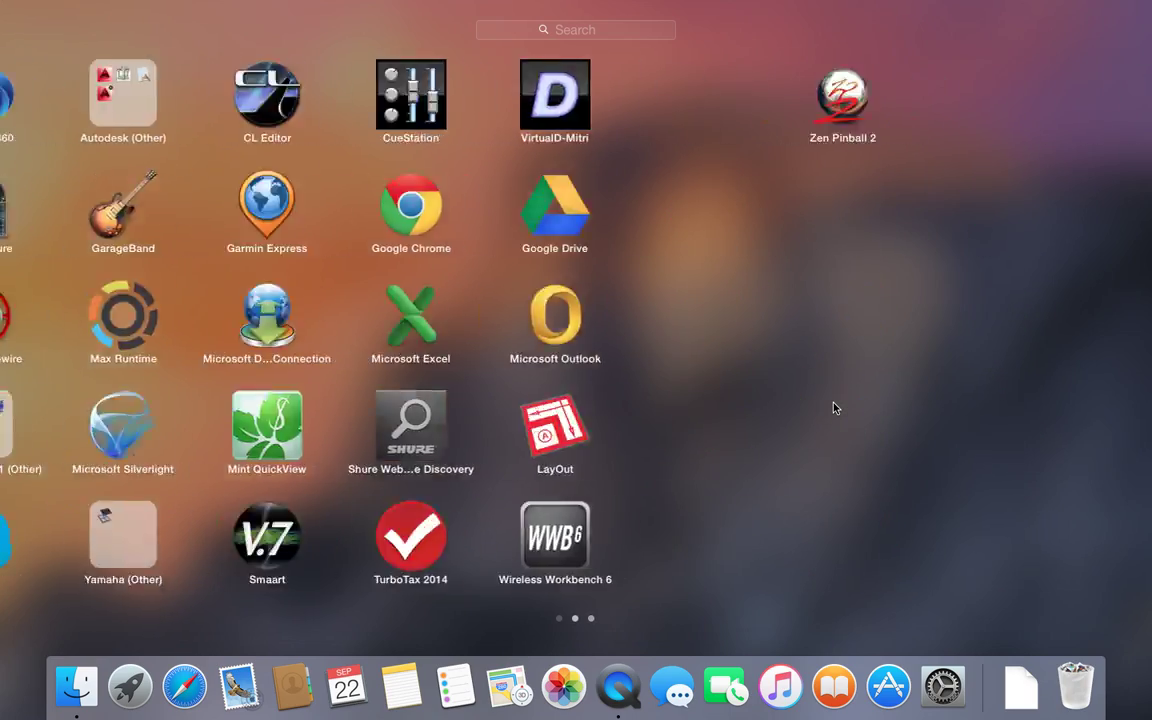
scroll(835, 407, "left", 5)
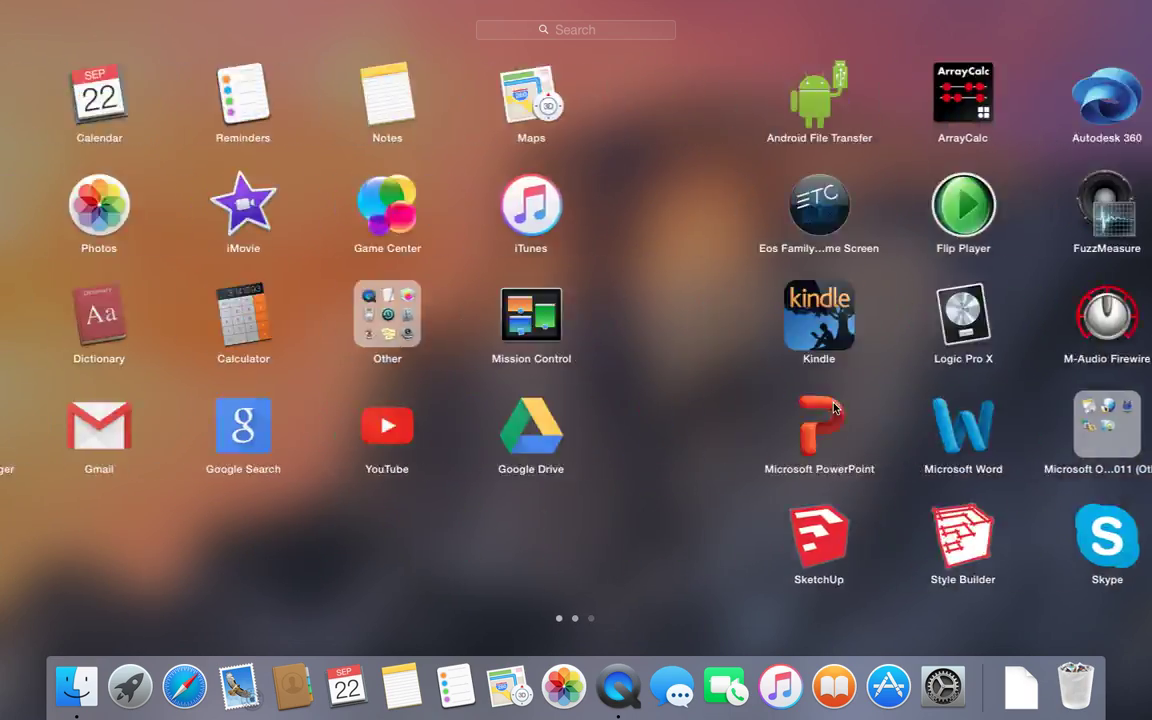
left_click(688, 580)
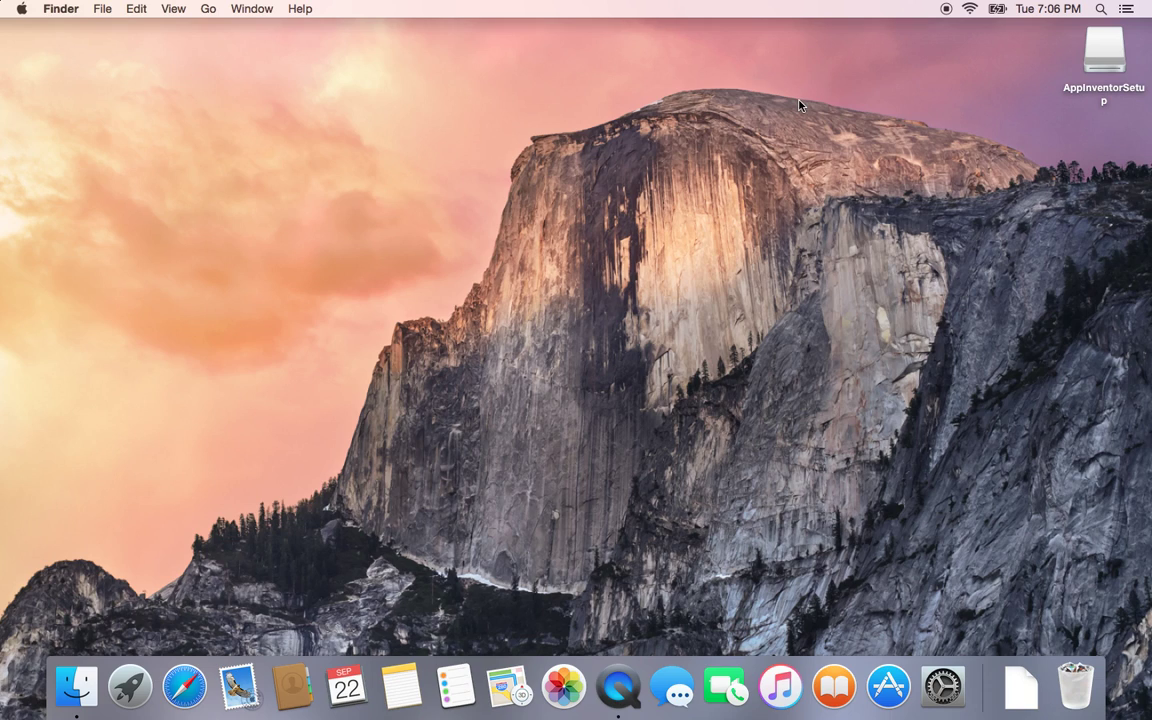
left_click(130, 685)
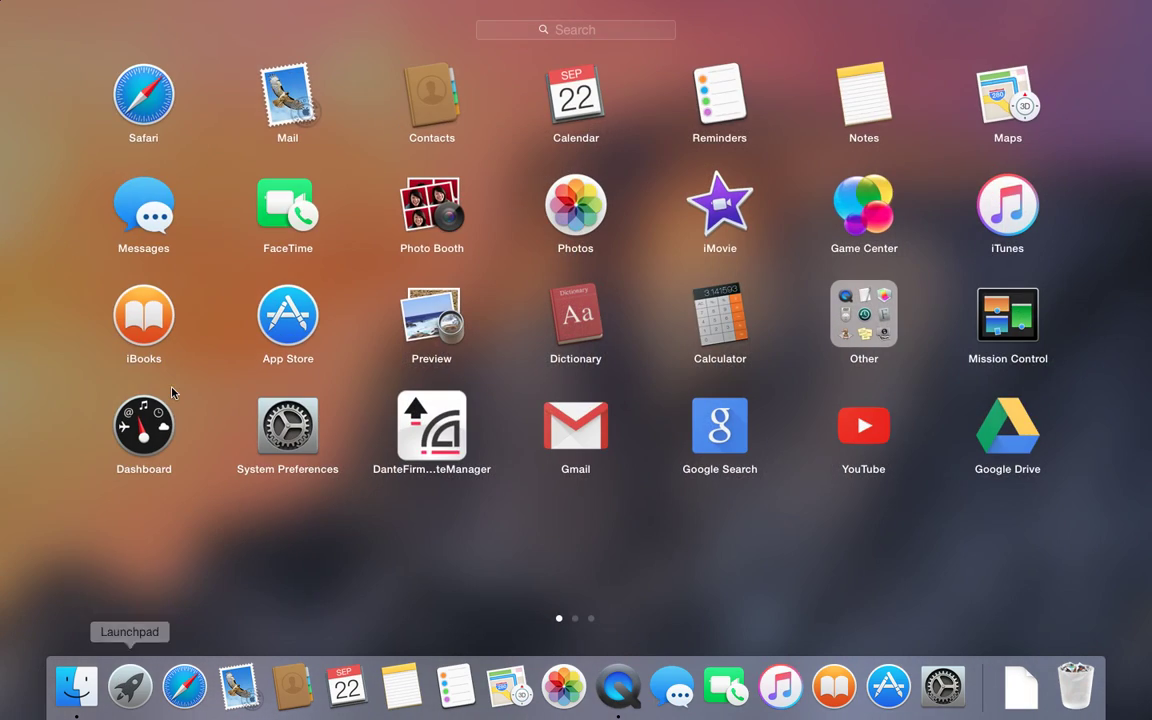
left_click(505, 30)
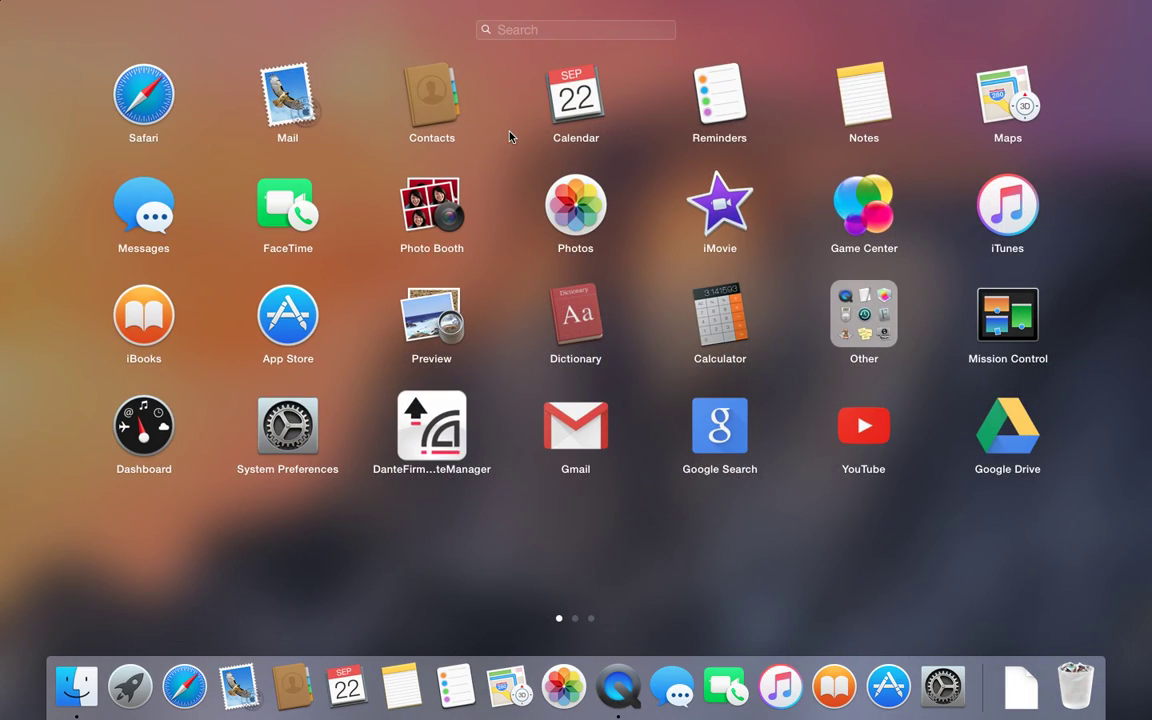
left_click(510, 135)
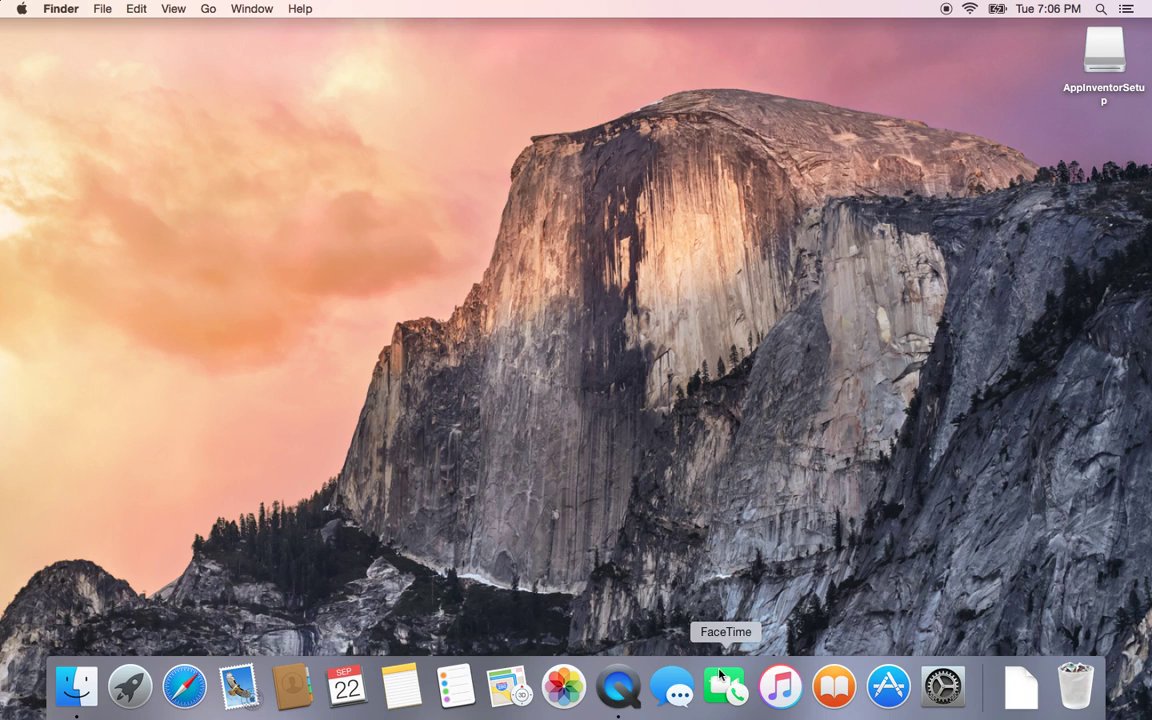
Step: Reopen Launchpad, swipe to the second page and launch Google Chrome
left_click(129, 686)
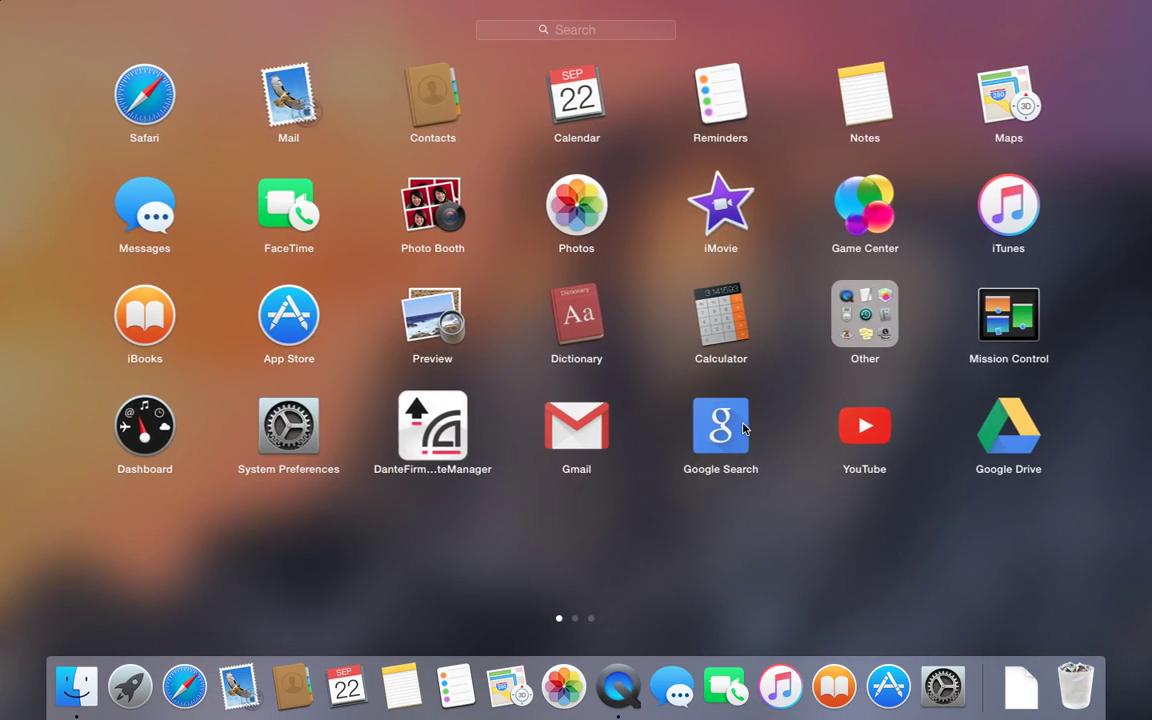
scroll(660, 330, "right", 1)
scroll(661, 329, "right", 2)
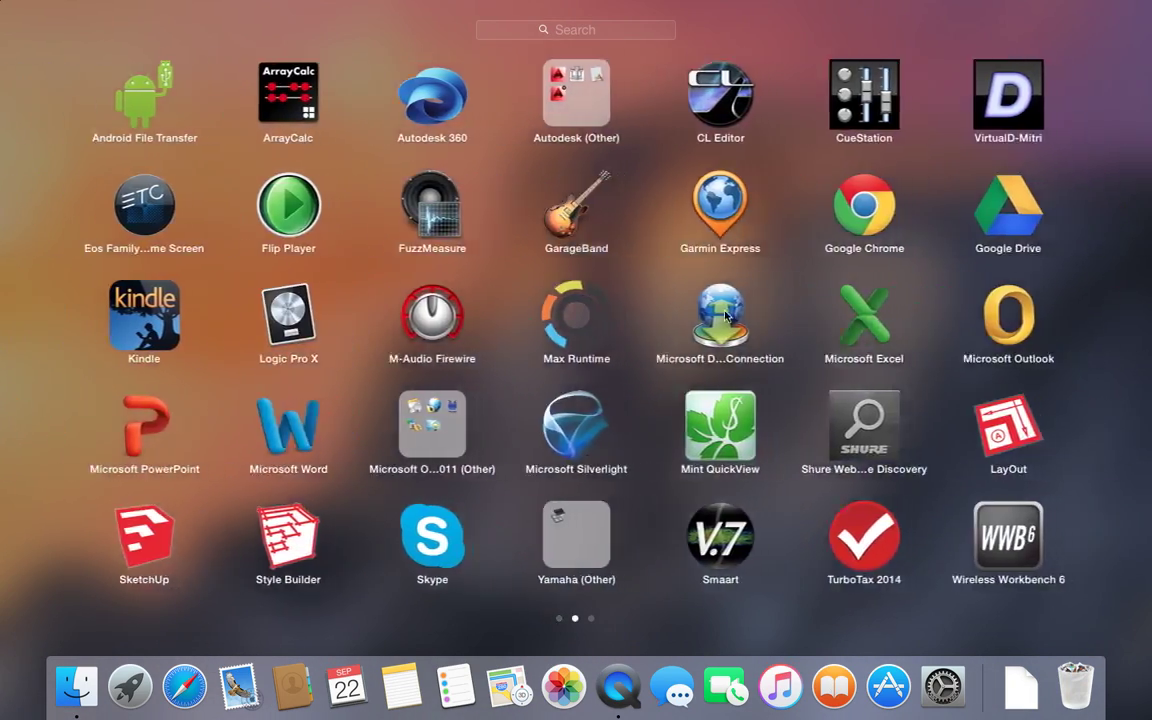
left_click(845, 205)
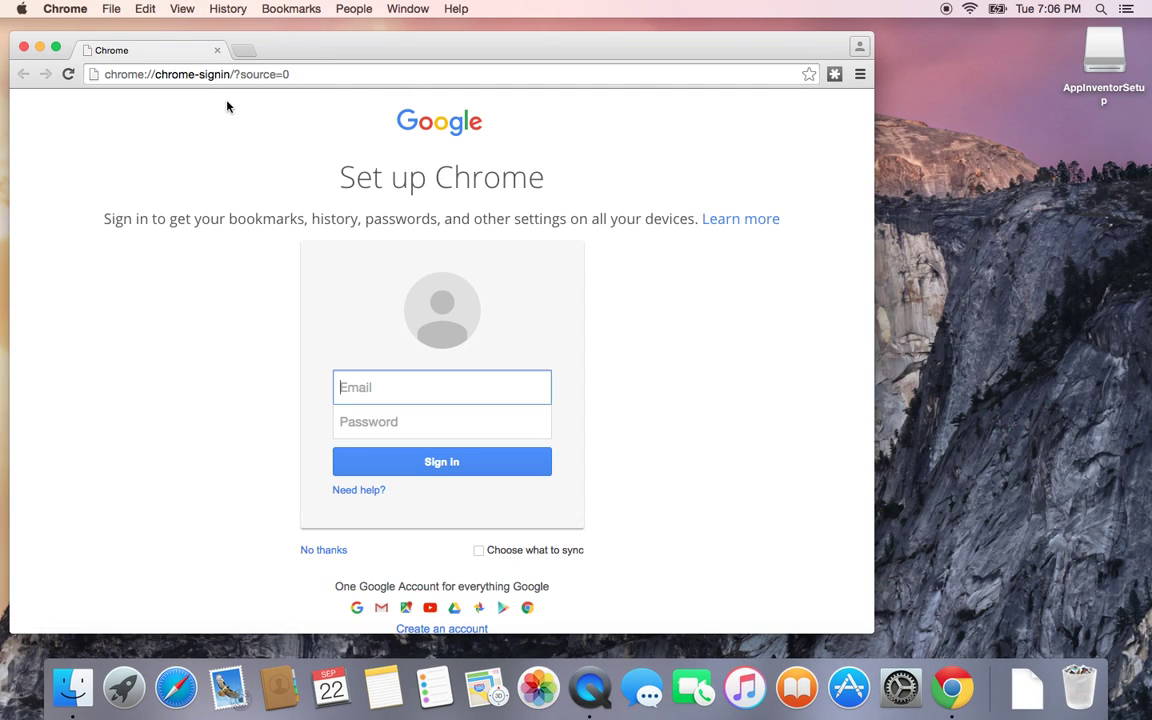
Step: Search Google from the address bar for how to set up App Inventor
left_click(200, 75)
key("BackSpace")
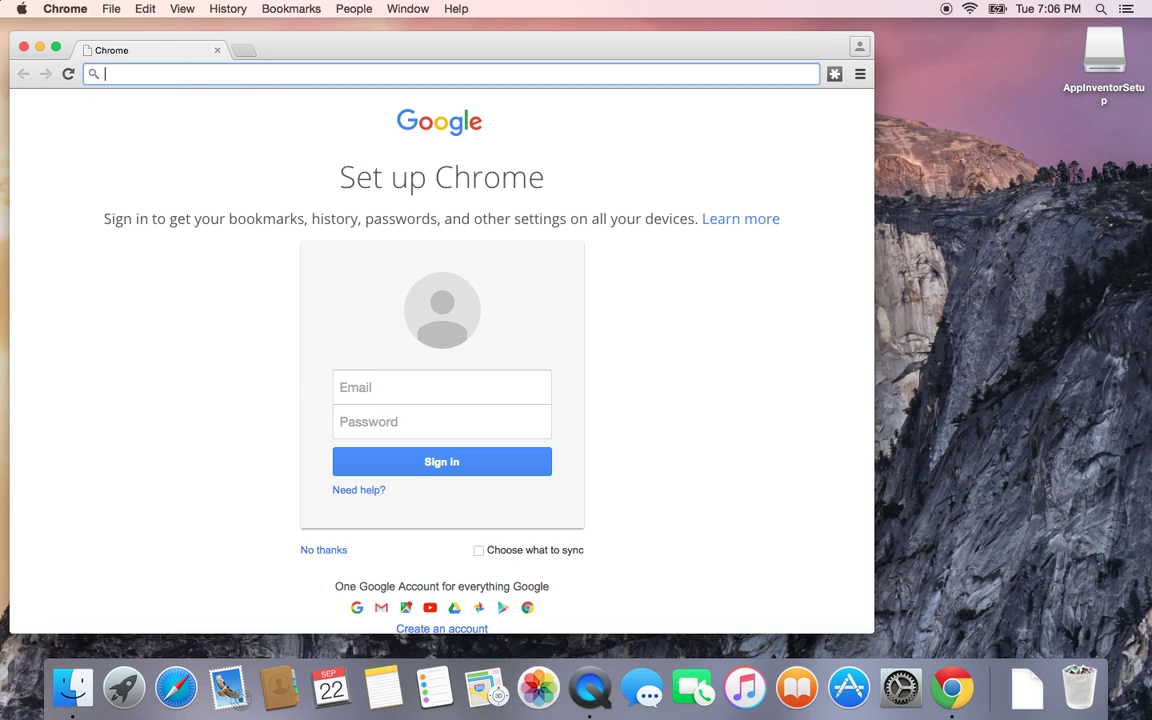
type("how to set up app inventor")
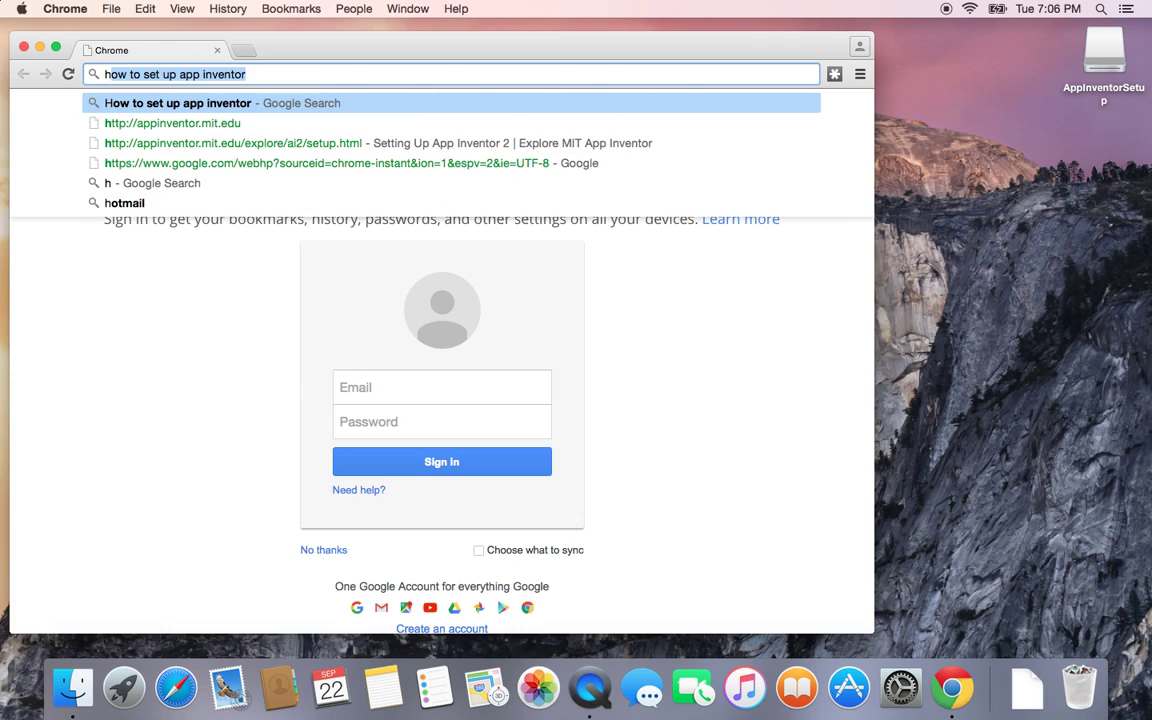
key("Return")
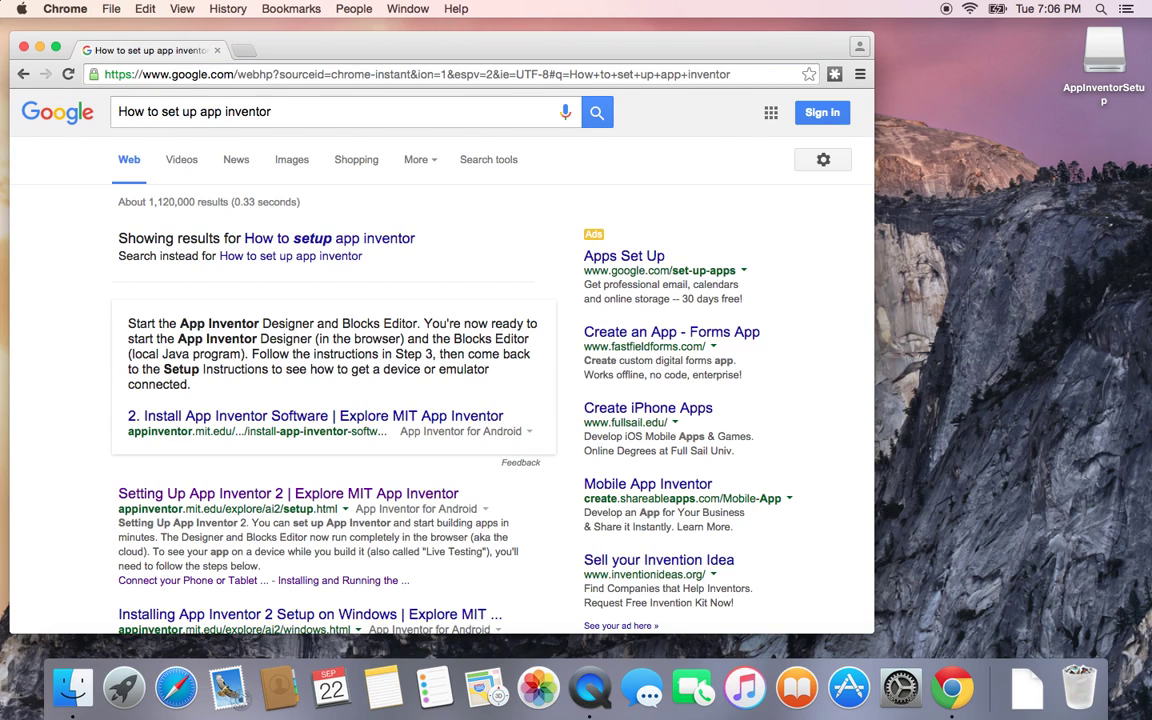
Step: Open the Setting Up App Inventor 2 result and scroll to Option Two
left_click(185, 494)
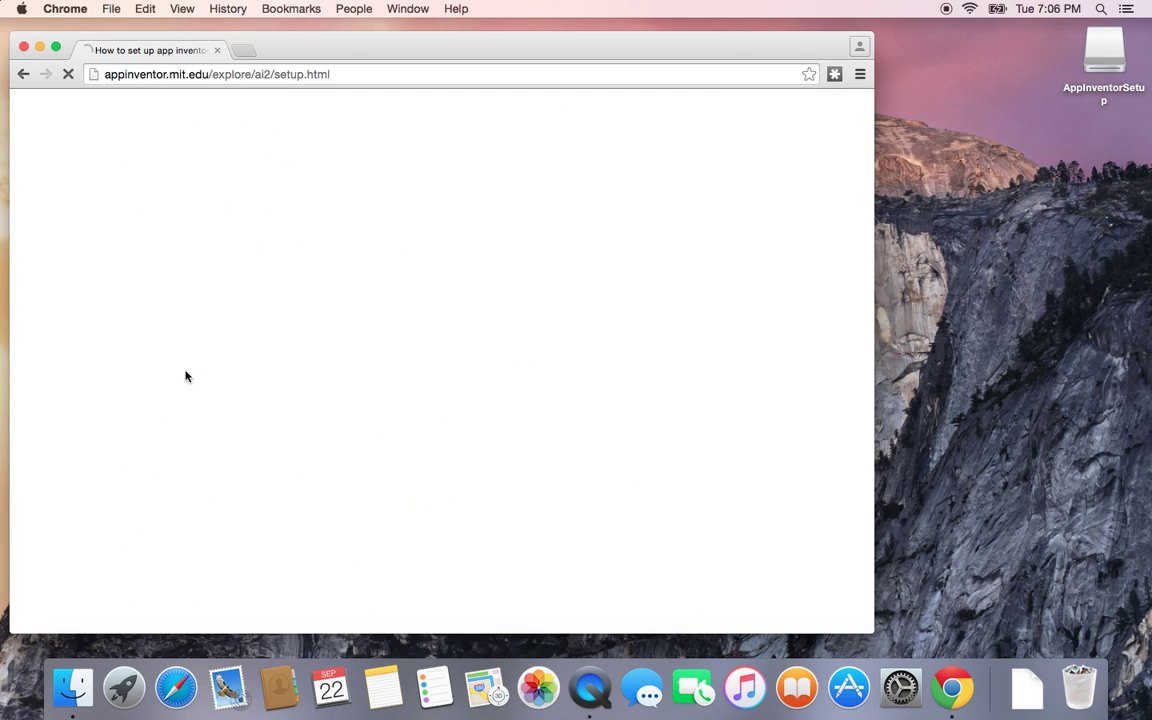
scroll(193, 288, "down", 15)
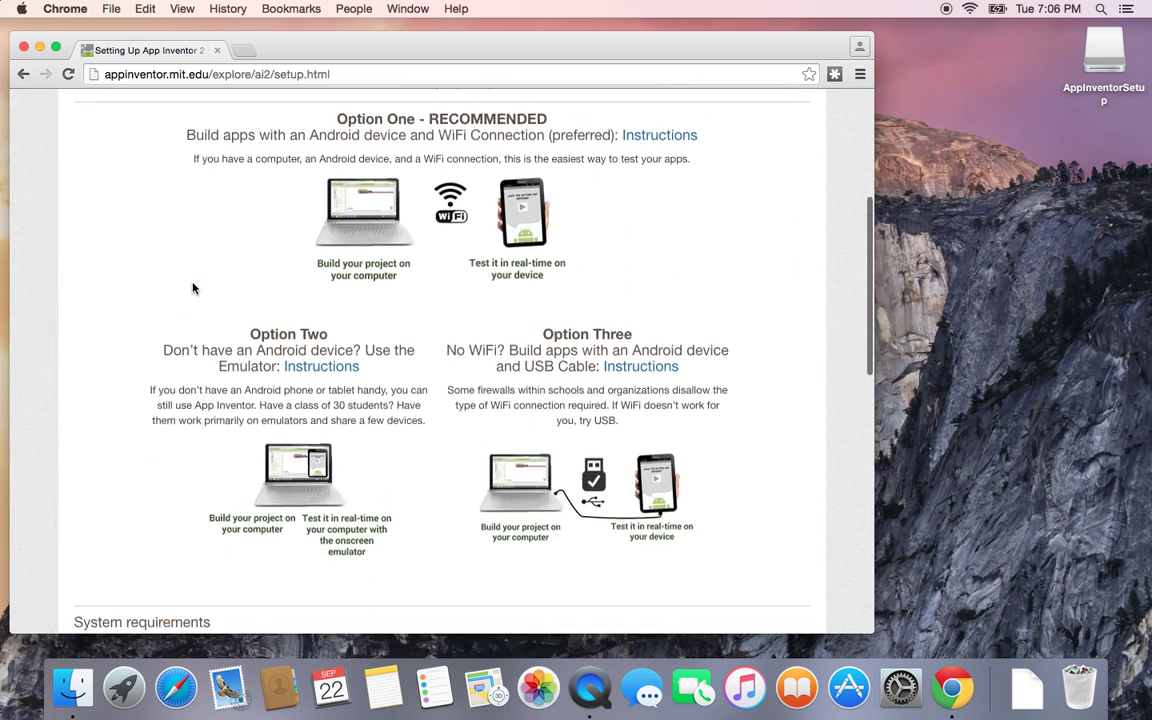
scroll(193, 284, "down", 2)
scroll(190, 287, "up", 6)
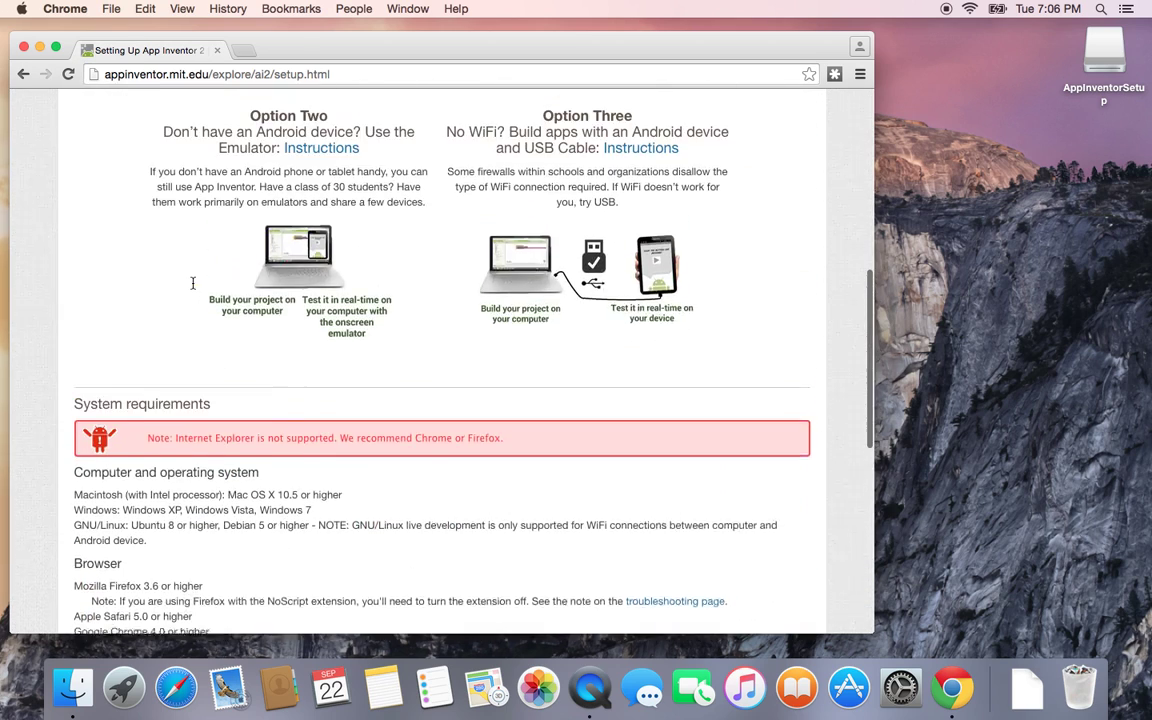
Step: Open Option Two's emulator instructions, scroll to Step 3 and follow the ai2.appinventor.mit.edu link
left_click(287, 167)
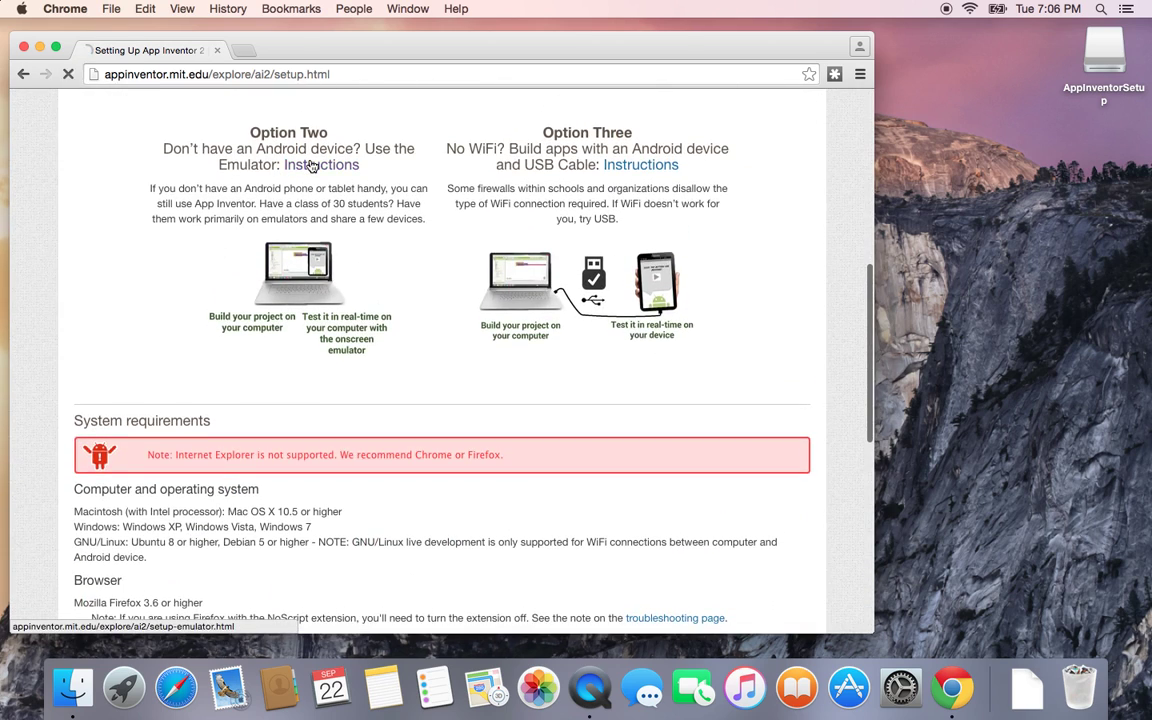
scroll(220, 459, "down", 8)
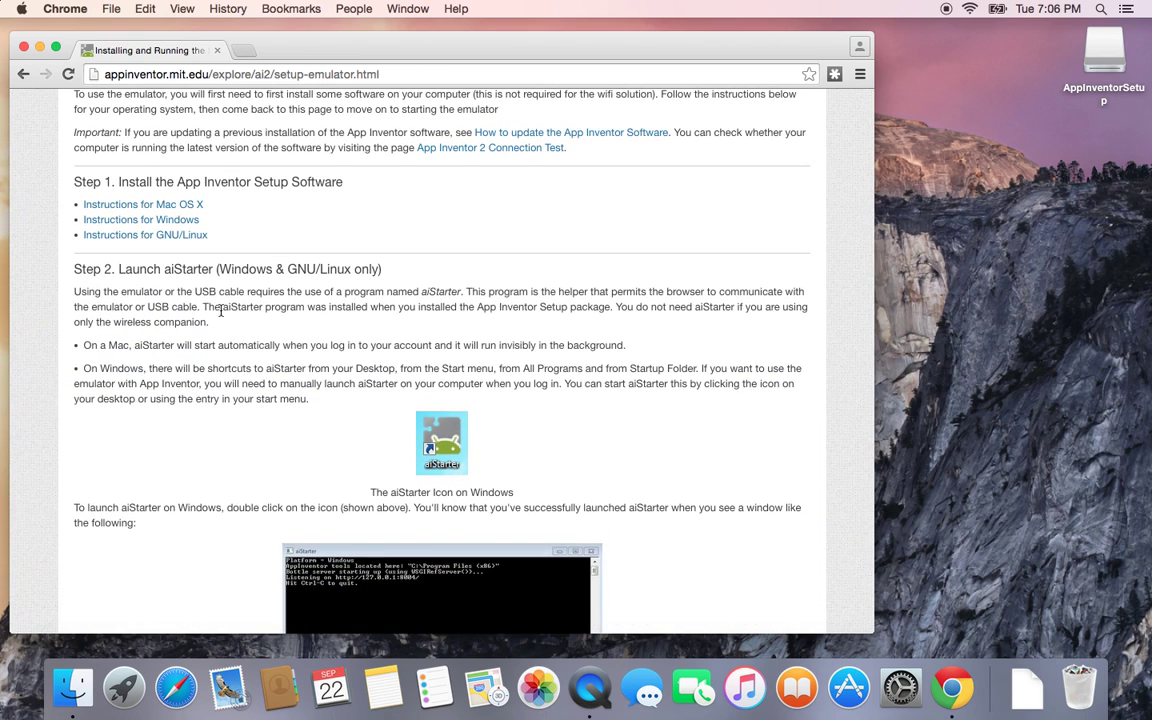
left_click_drag(117, 269, 218, 269)
left_click(197, 282)
scroll(362, 290, "down", 5)
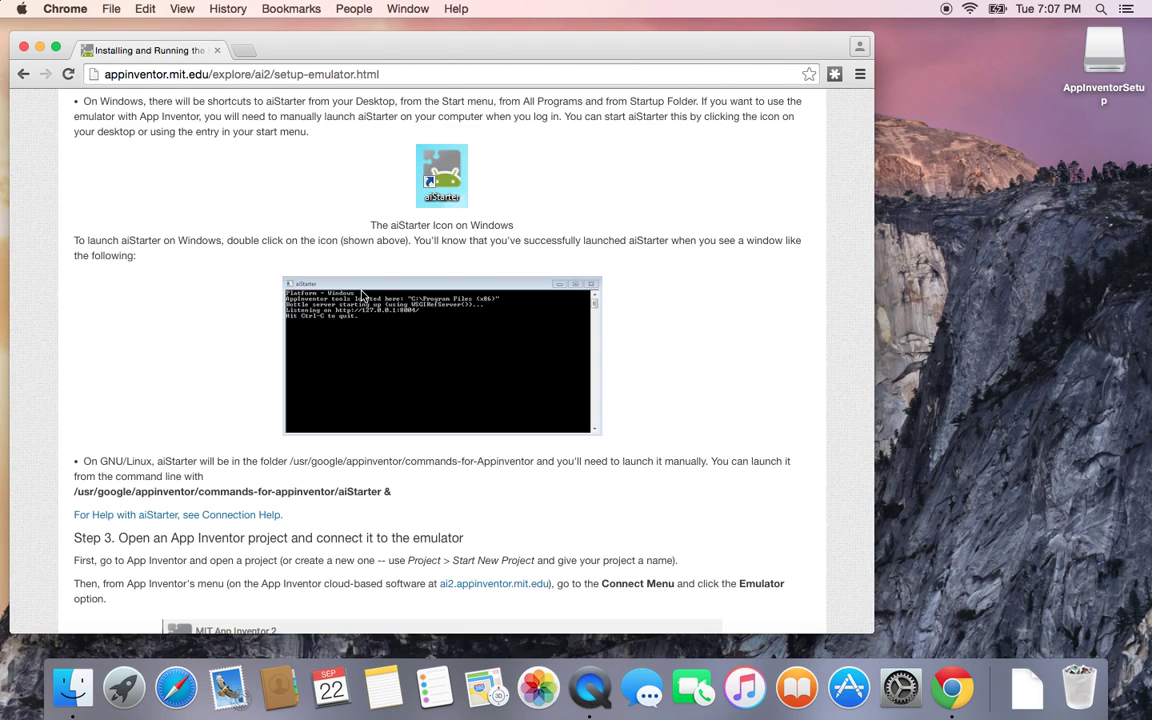
scroll(362, 293, "down", 5)
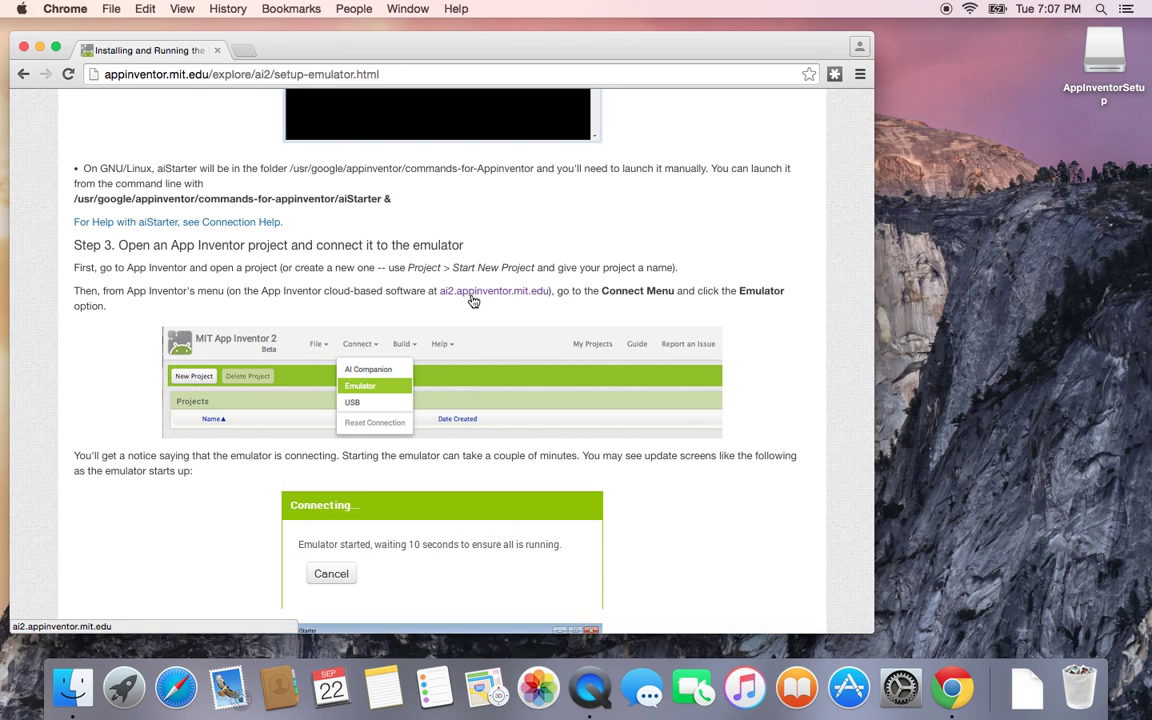
left_click(537, 298)
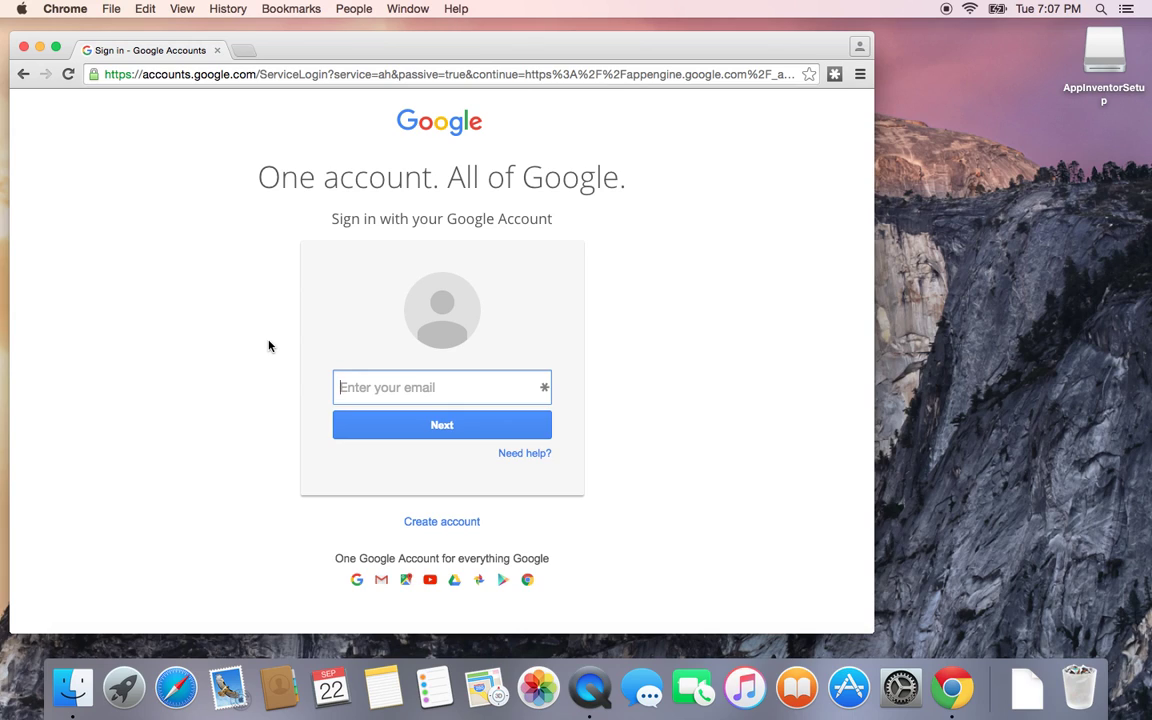
Step: Start a new Google account and enter the first name, last name and chosen username
left_click(420, 521)
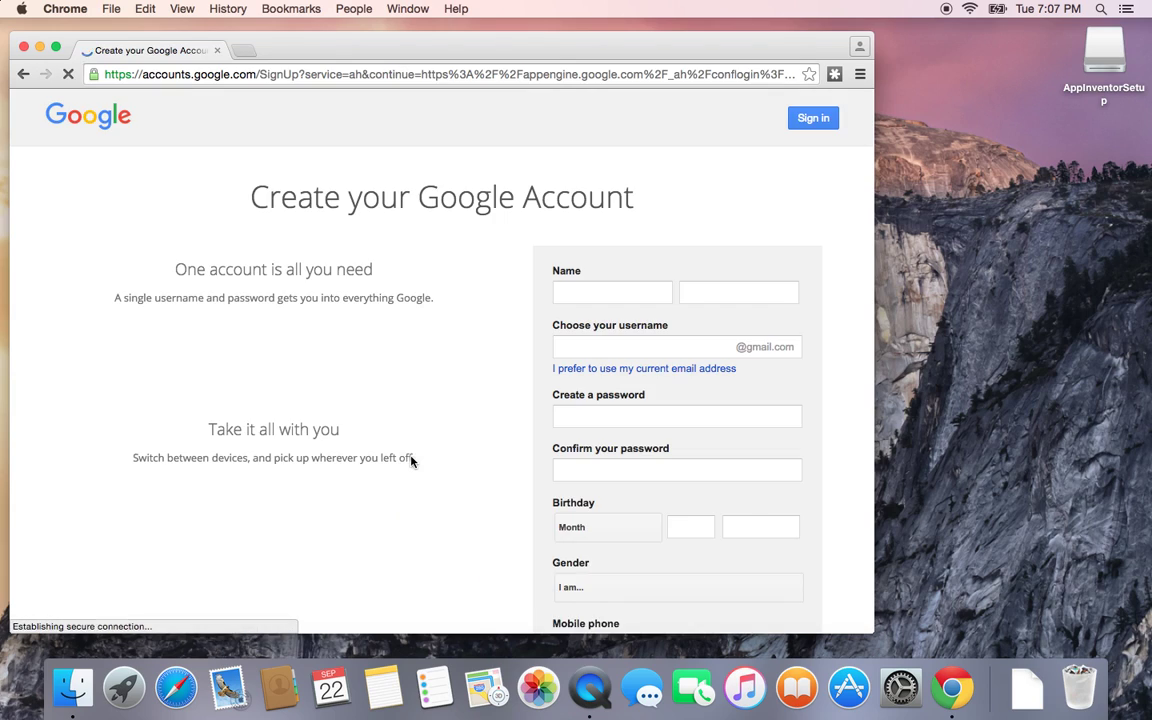
left_click(573, 287)
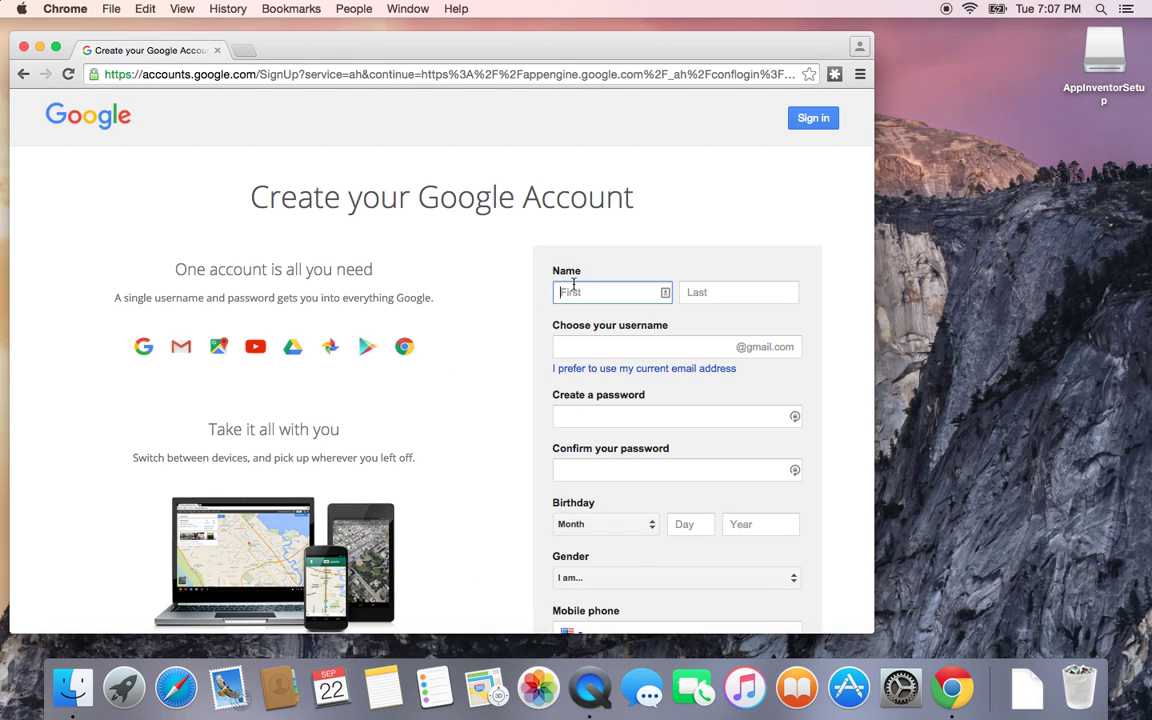
key("Tab")
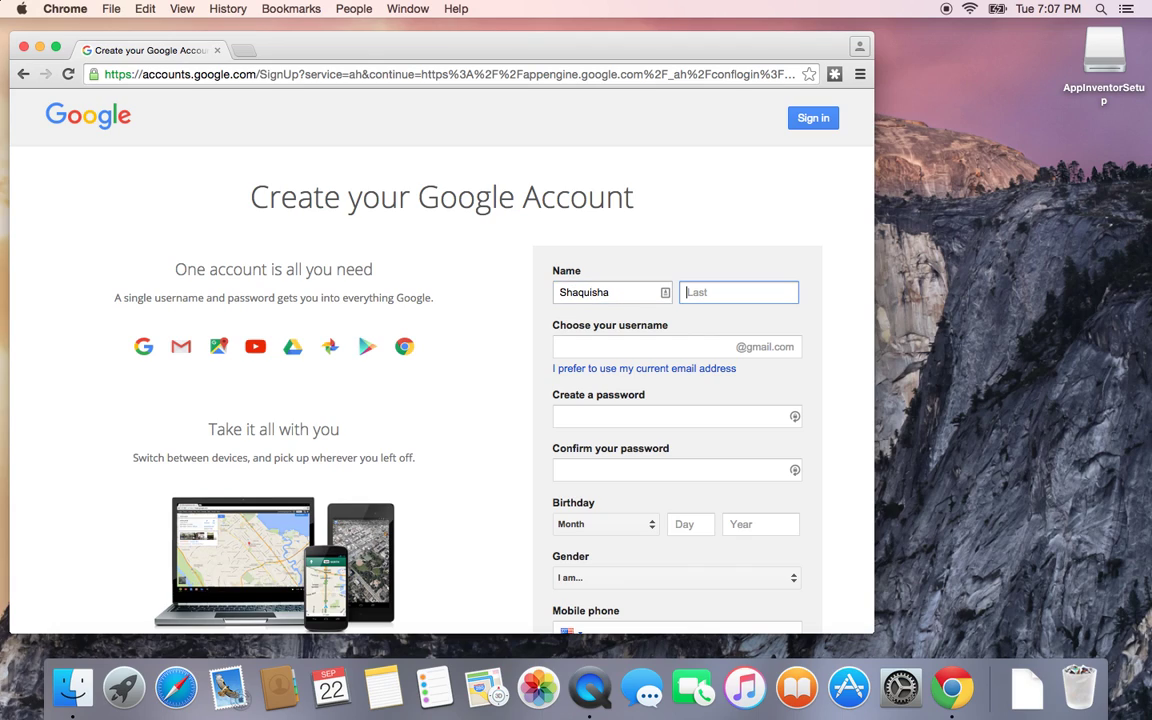
key("Tab")
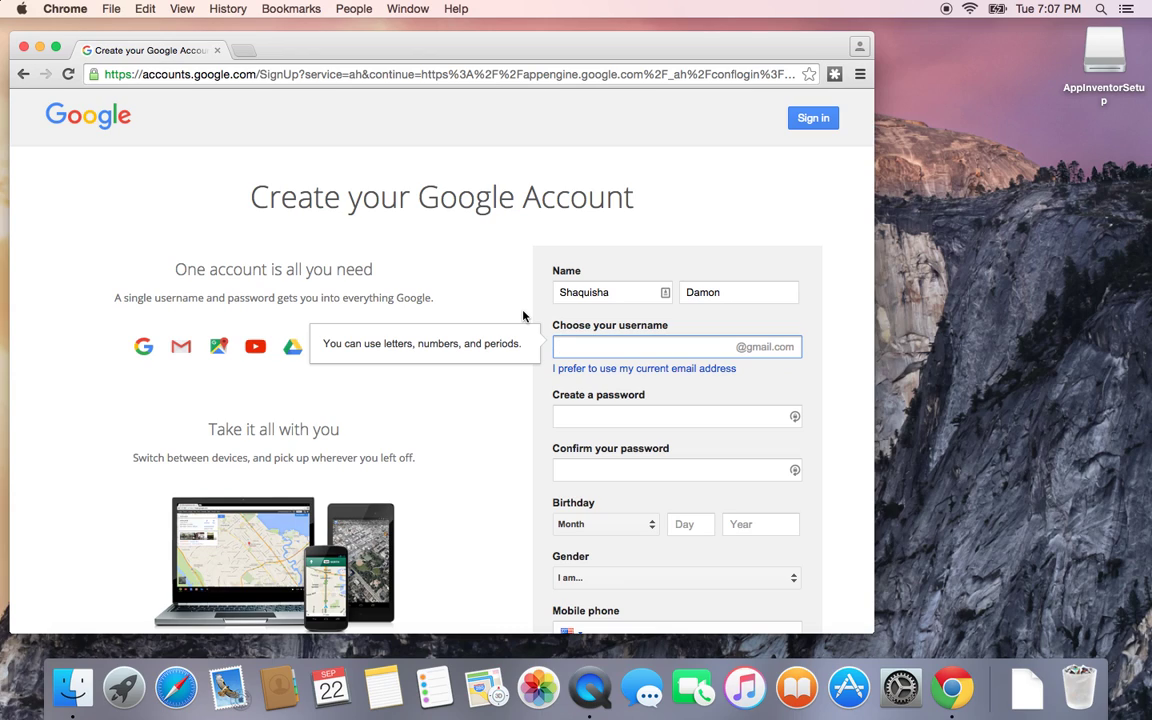
Step: Enter a strong password in the Create a password field
left_click(622, 412)
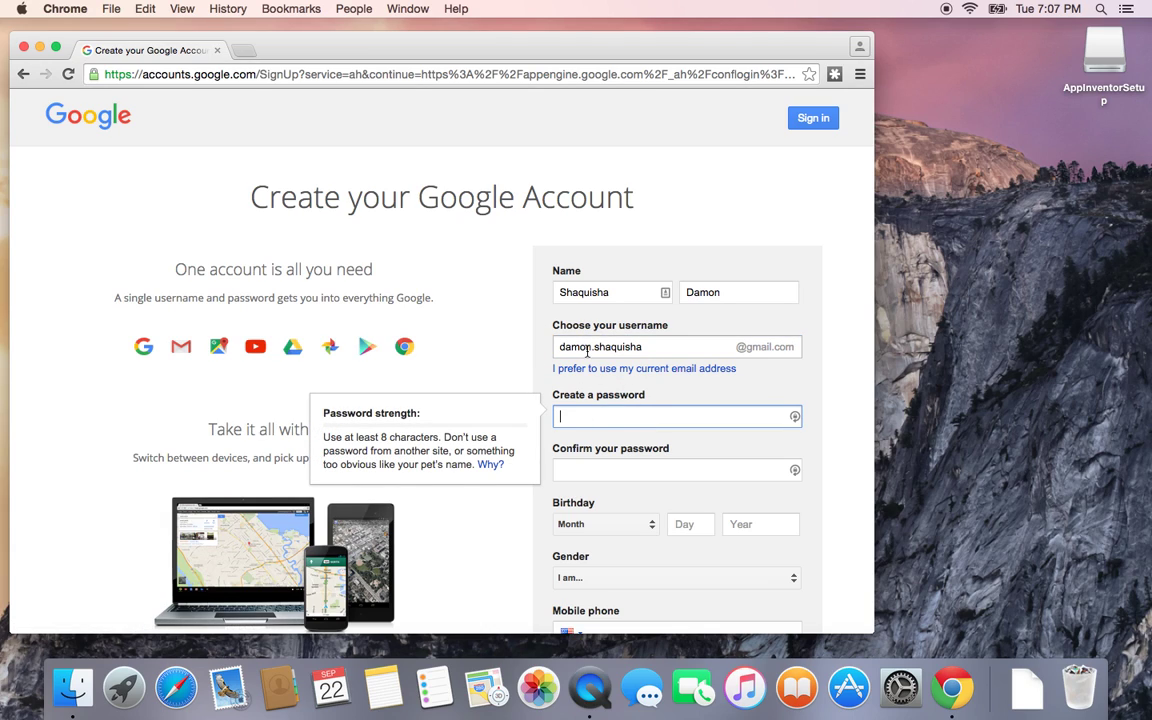
type("••••••••••")
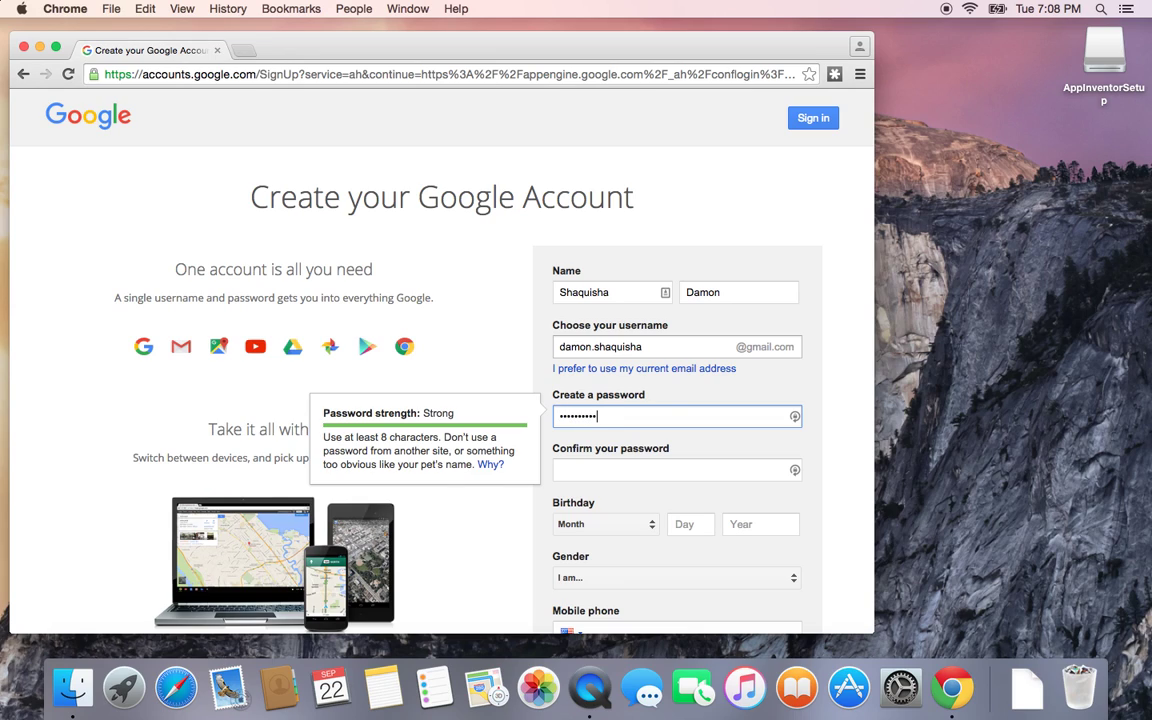
key("BackSpace")
key("super+a")
type("•••••••••••••••••••••••••••••")
Step: Fill in the password confirmation, replacing the mismatched entry
left_click(621, 472)
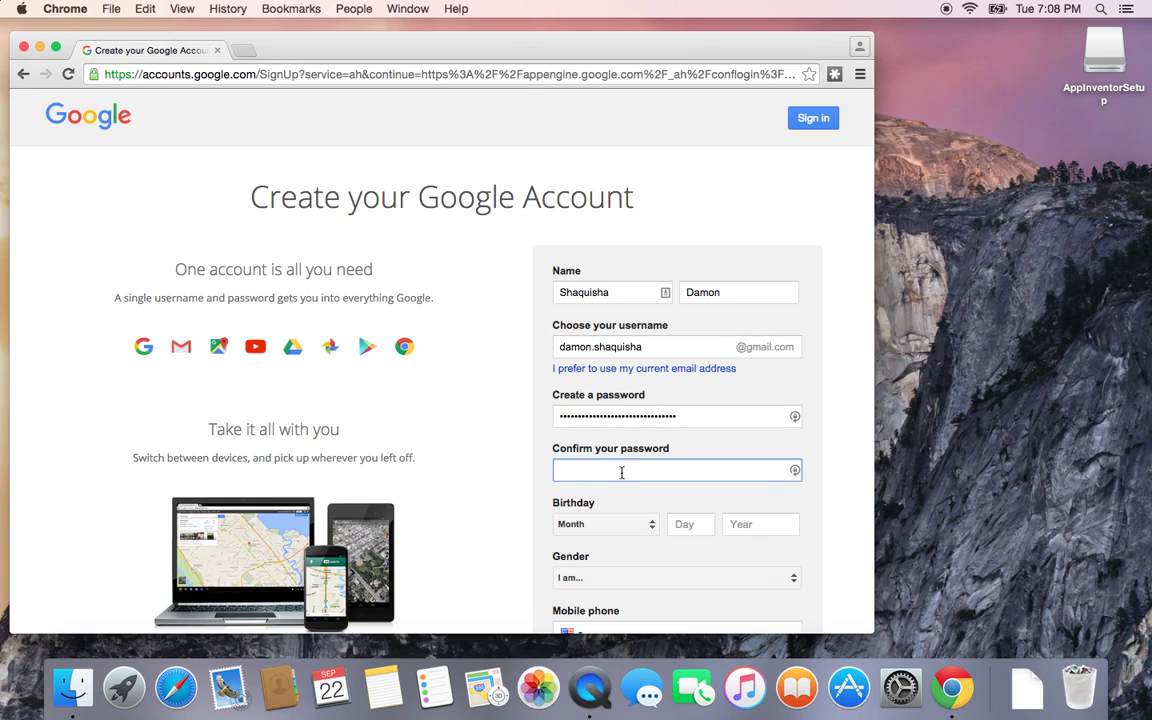
type("•")
key("super+a")
type("••••••••••••••••••••••••••••")
left_click(522, 494)
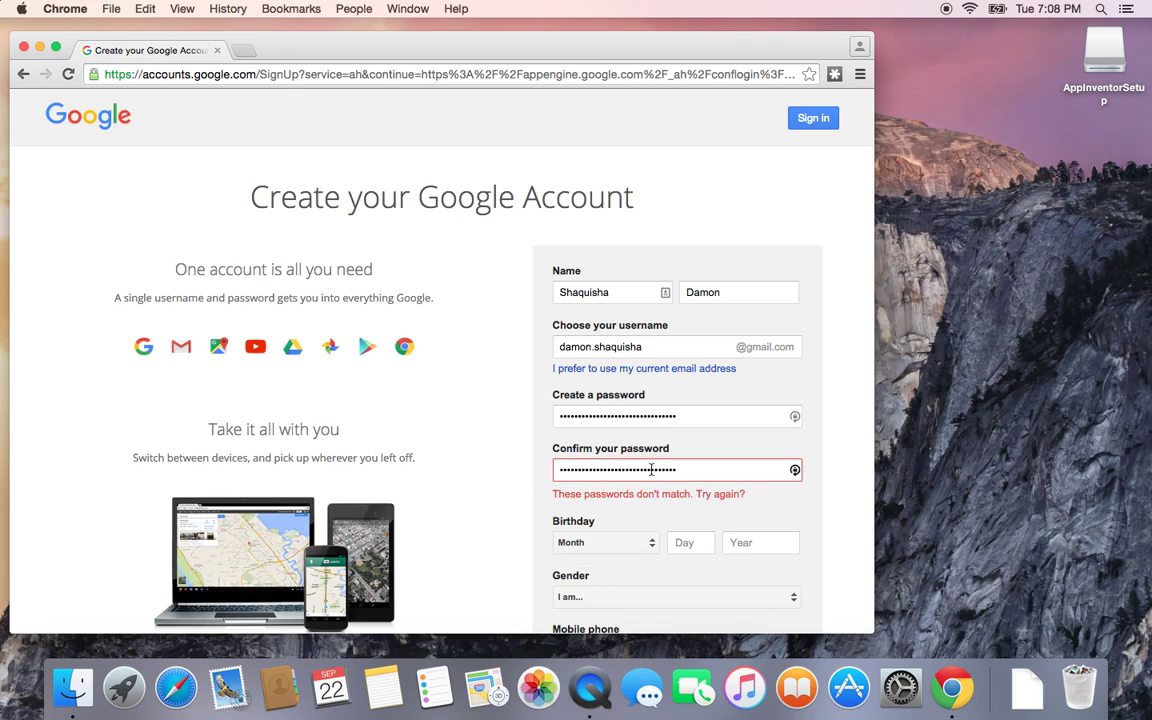
left_click(692, 473)
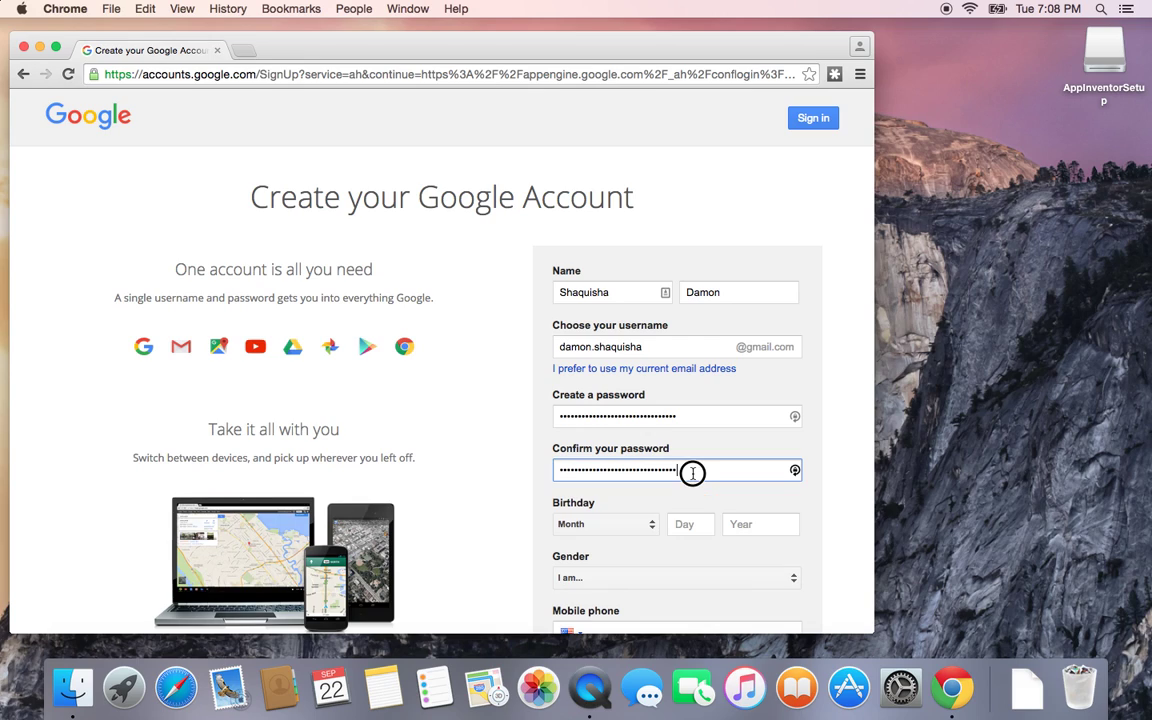
key("super+a")
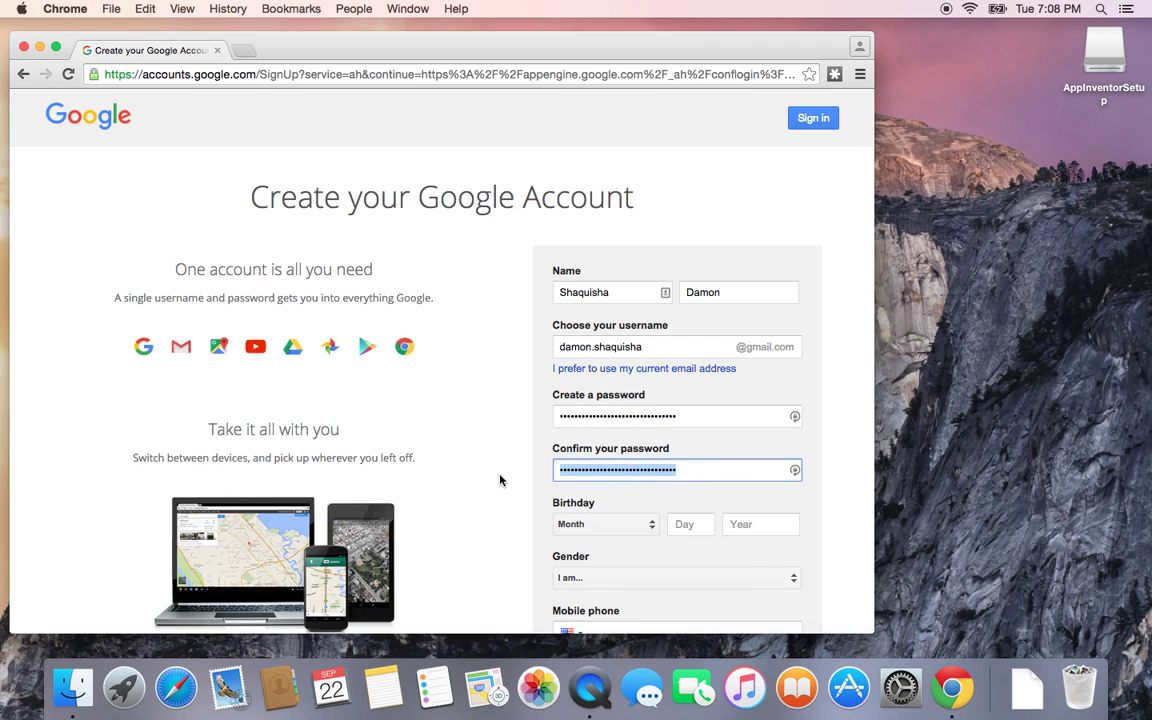
type("••••••••")
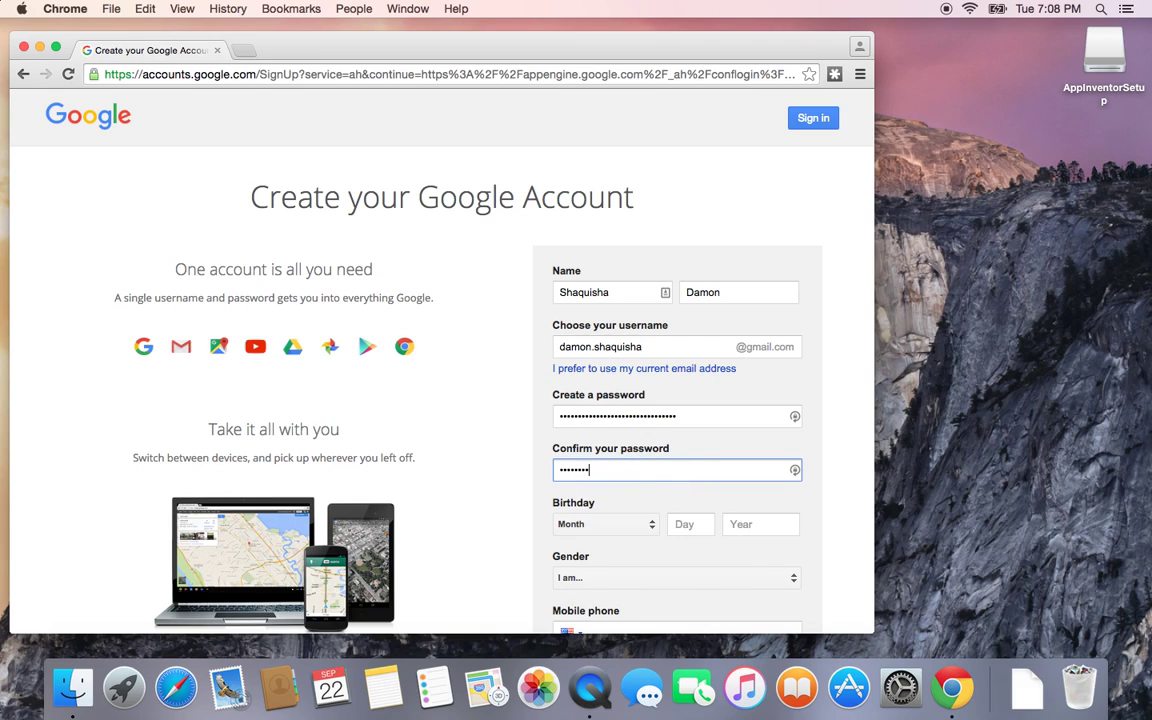
Step: Retype a new 8-character password and enter the matching confirmation
left_click(690, 414)
key("super+a")
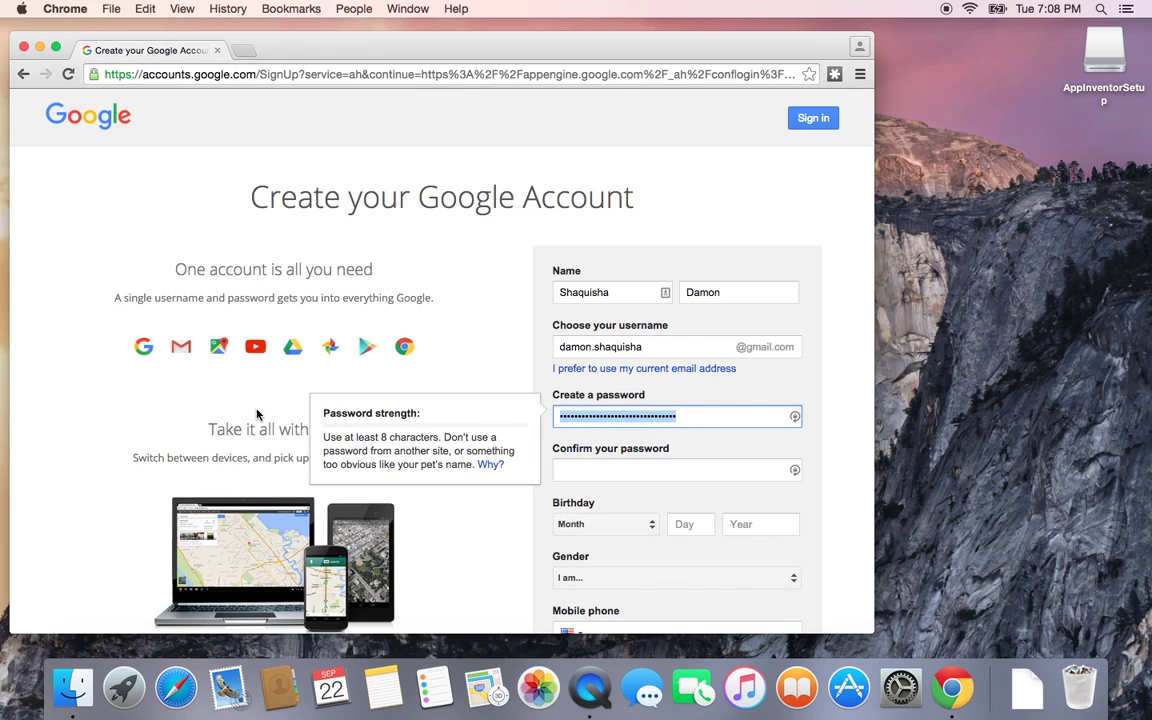
type("••••••••")
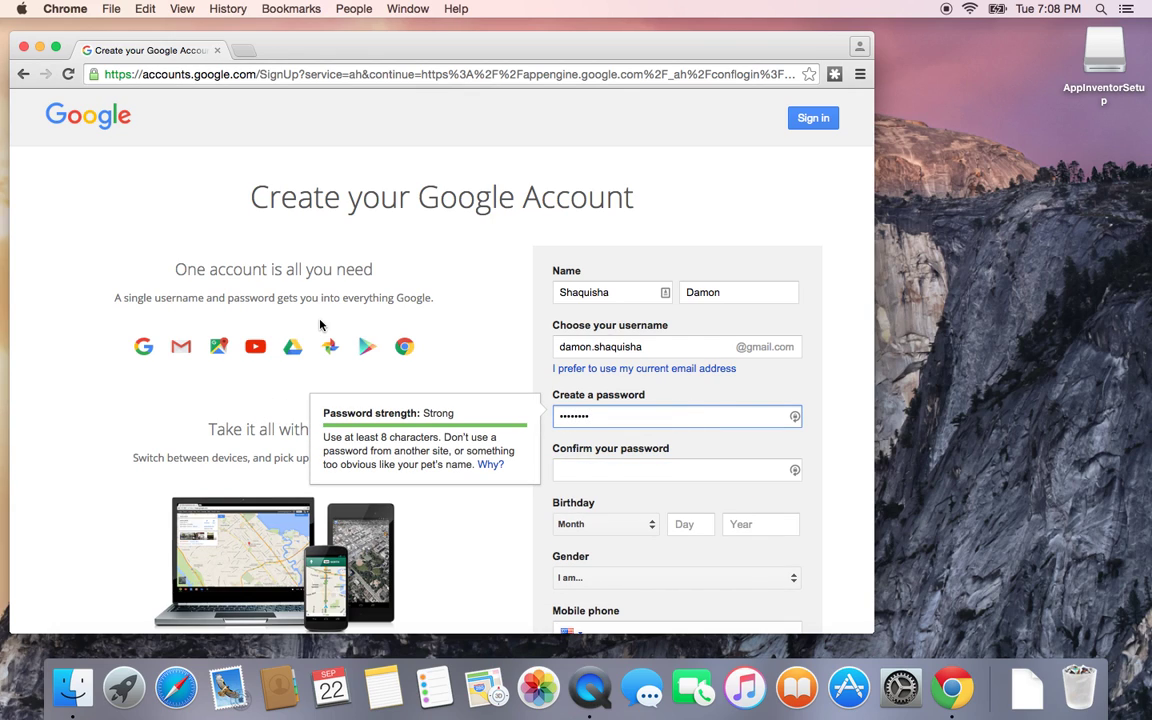
left_click(581, 472)
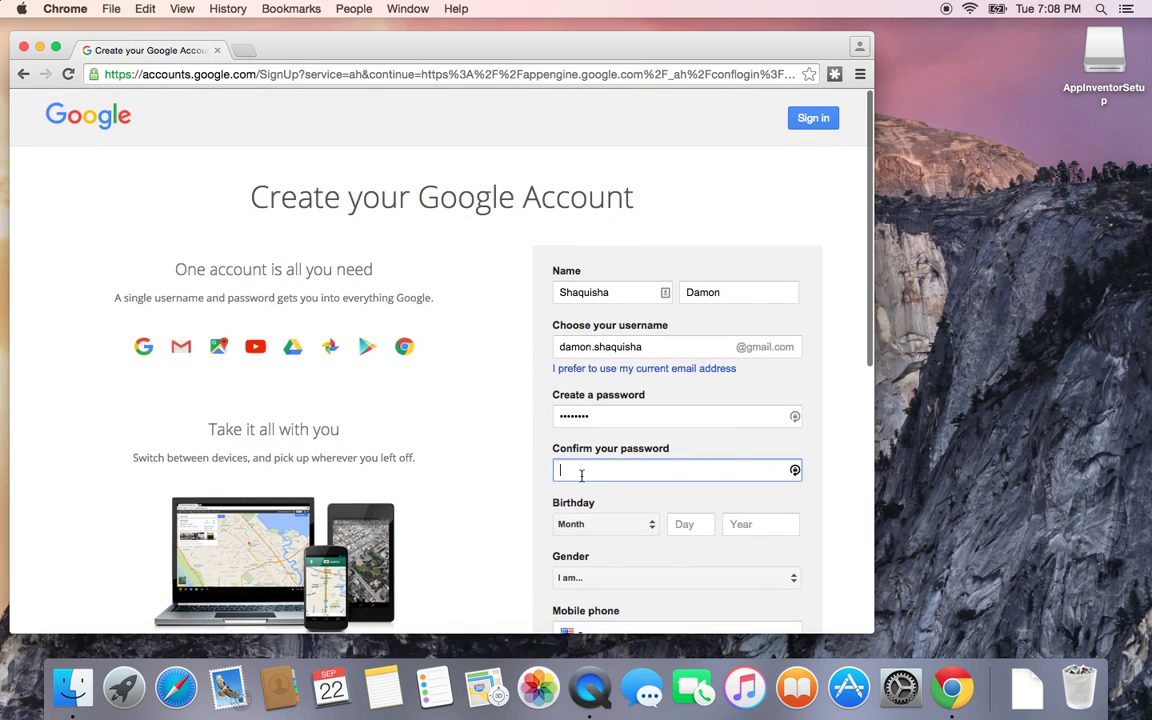
type("••••••••")
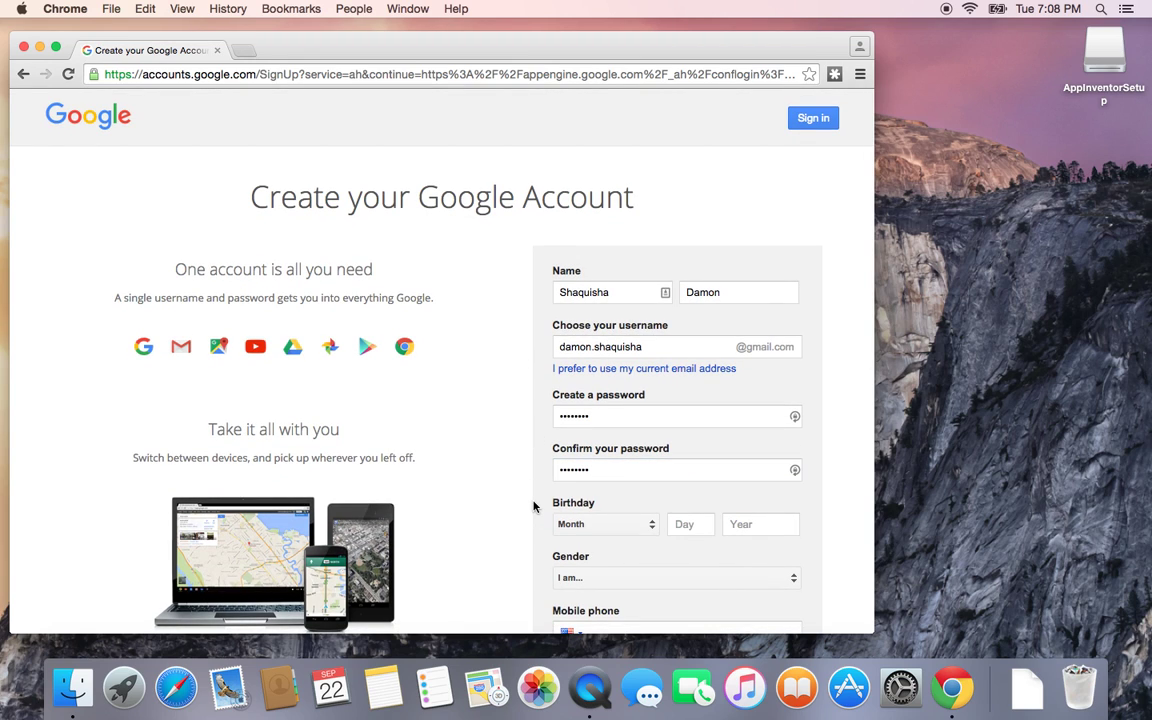
Step: Enter the birthday as March 24, 1991
scroll(541, 457, "down", 1)
scroll(550, 420, "down", 1)
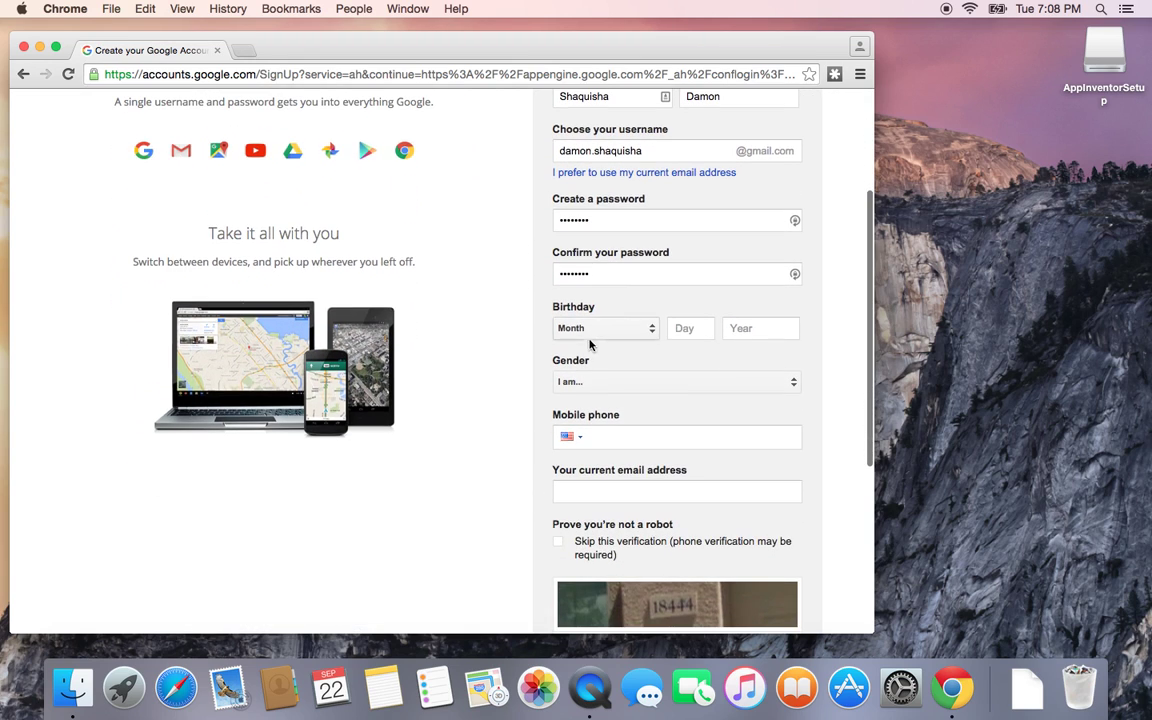
left_click(607, 329)
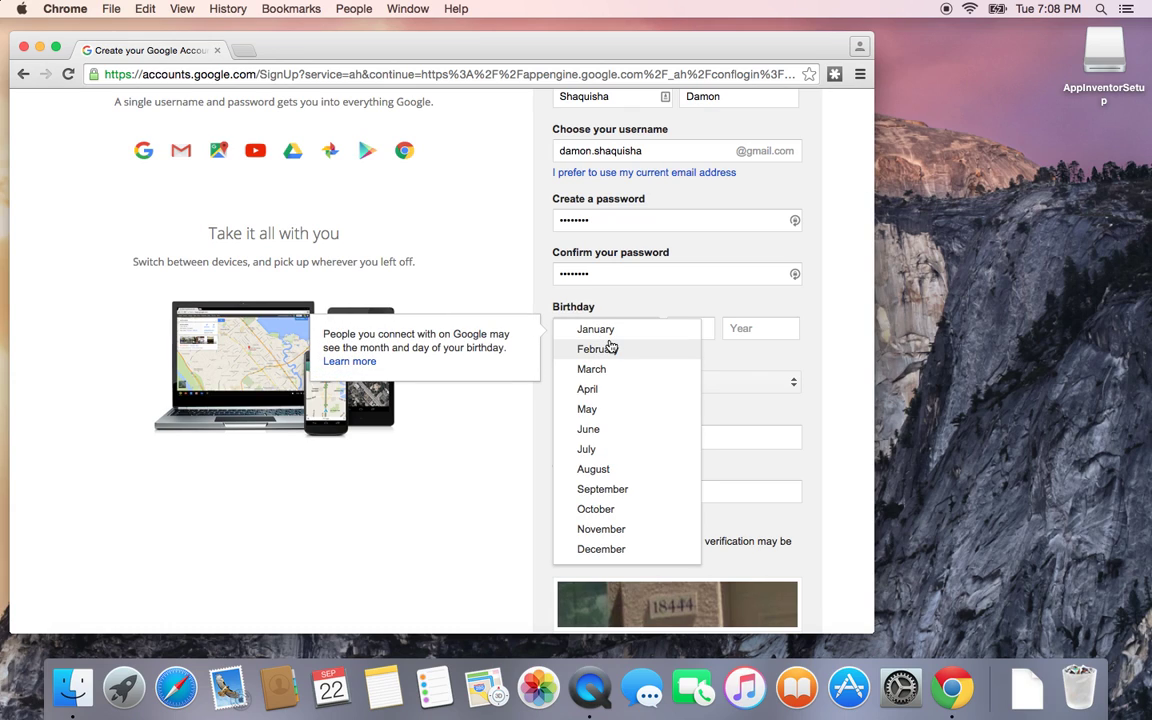
left_click(609, 371)
left_click(687, 330)
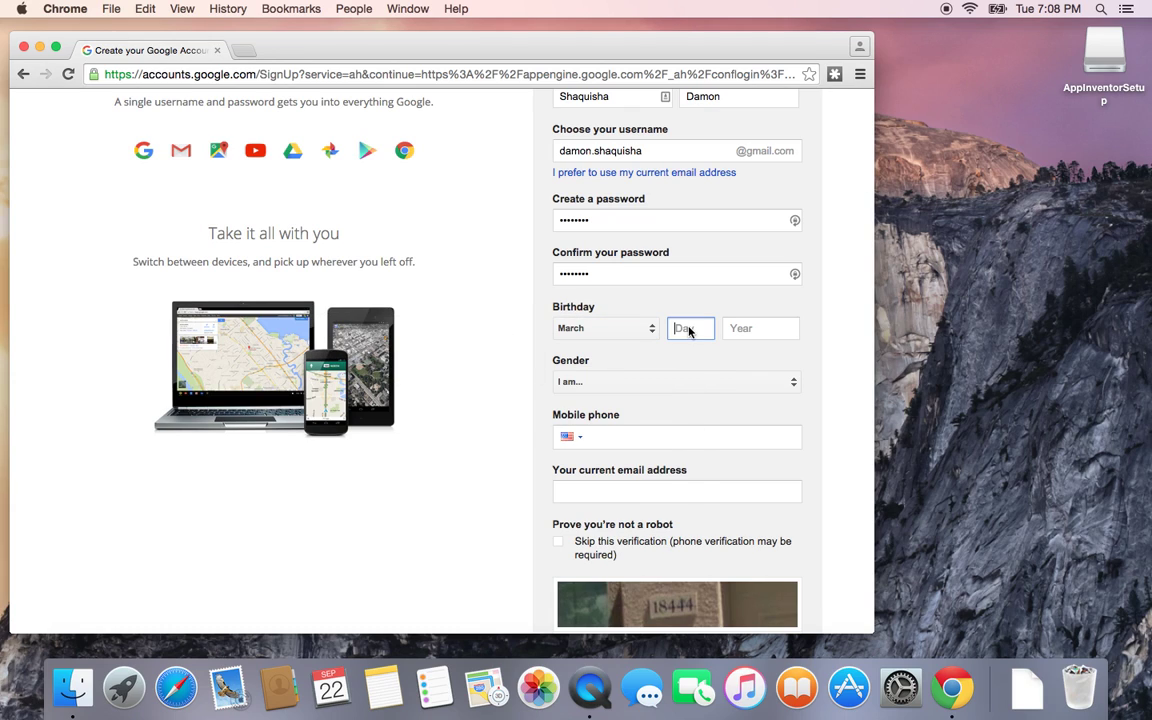
type("24")
left_click(752, 328)
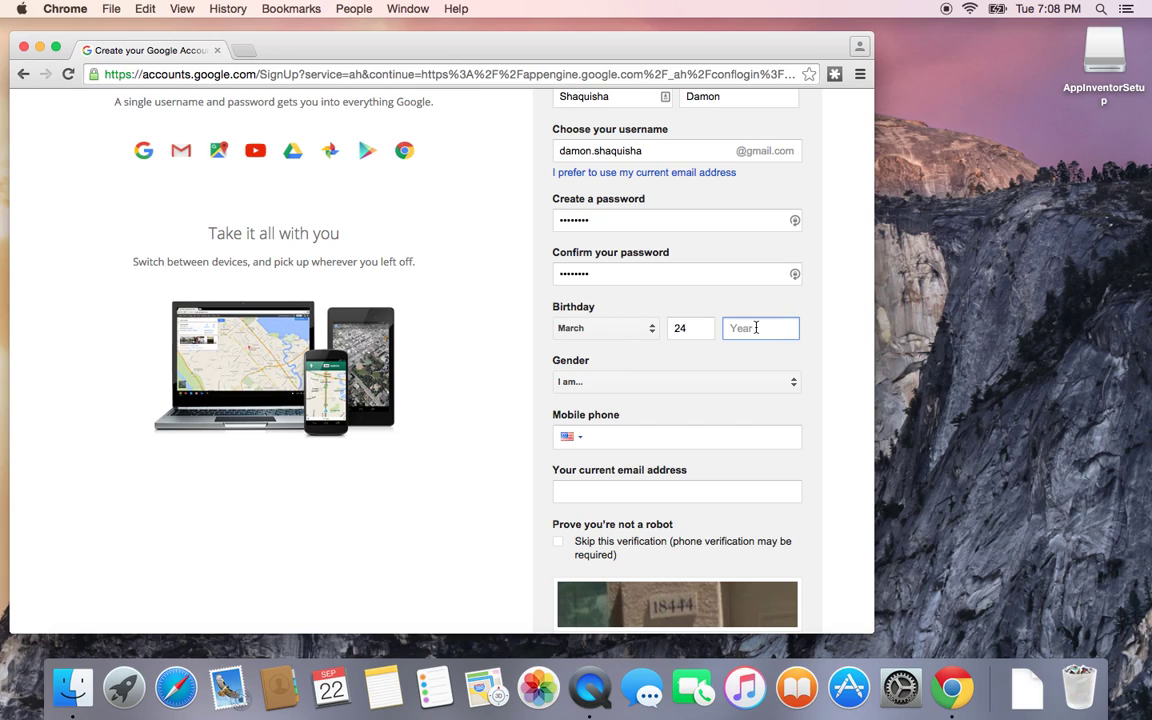
type("1991")
Step: Set the gender to Male
left_click(758, 386)
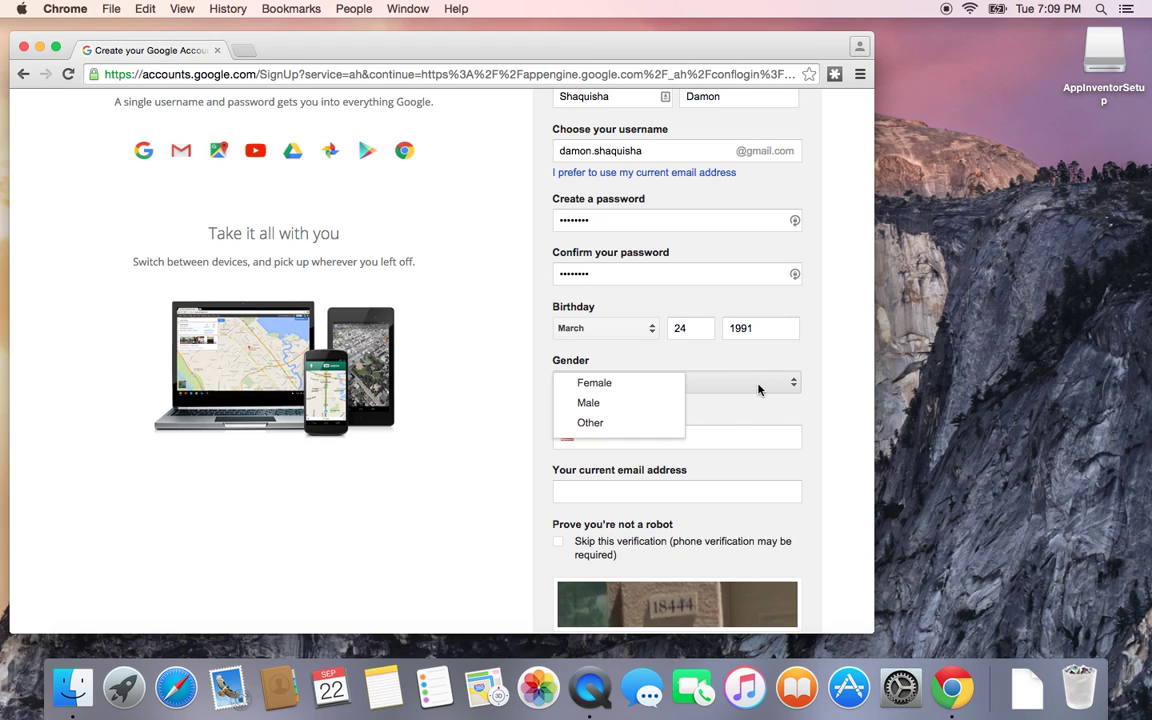
left_click(628, 403)
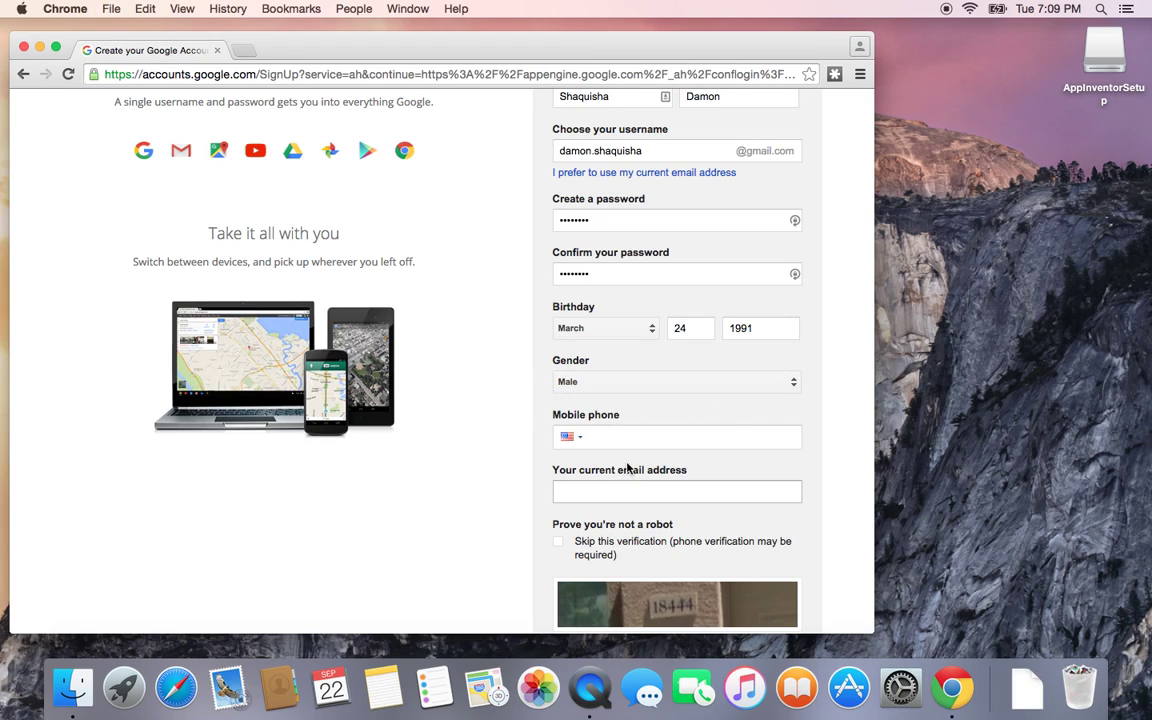
left_click(600, 442)
scroll(514, 463, "up", 1)
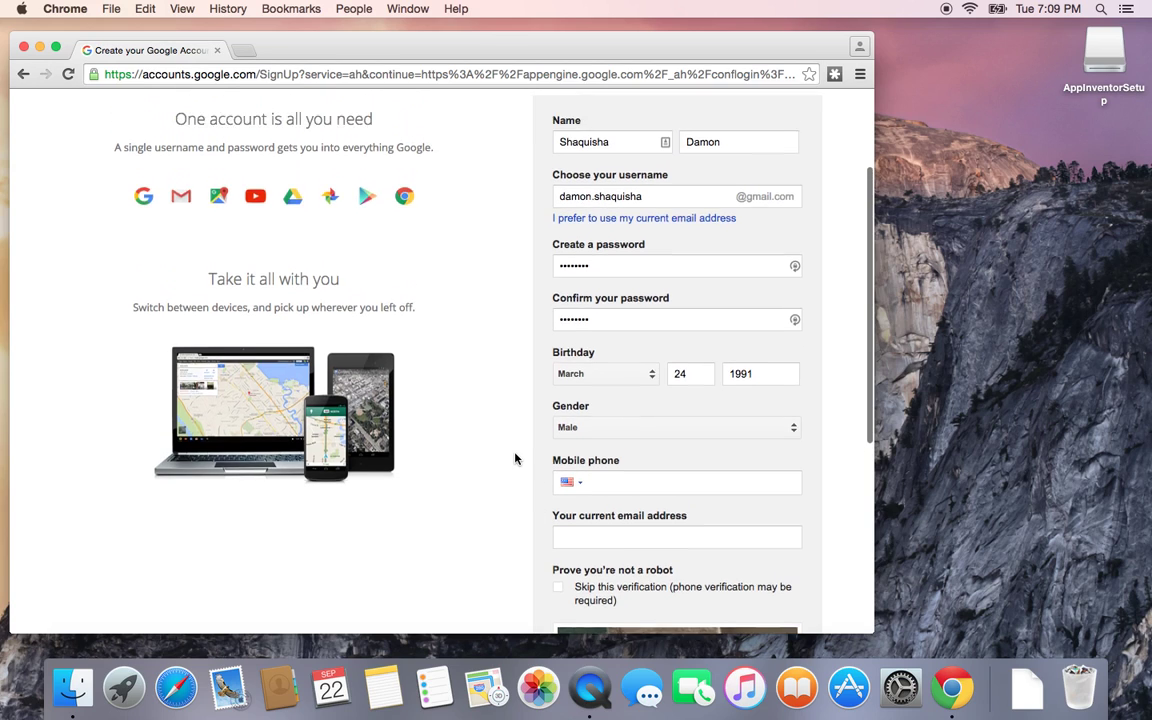
scroll(514, 460, "down", 5)
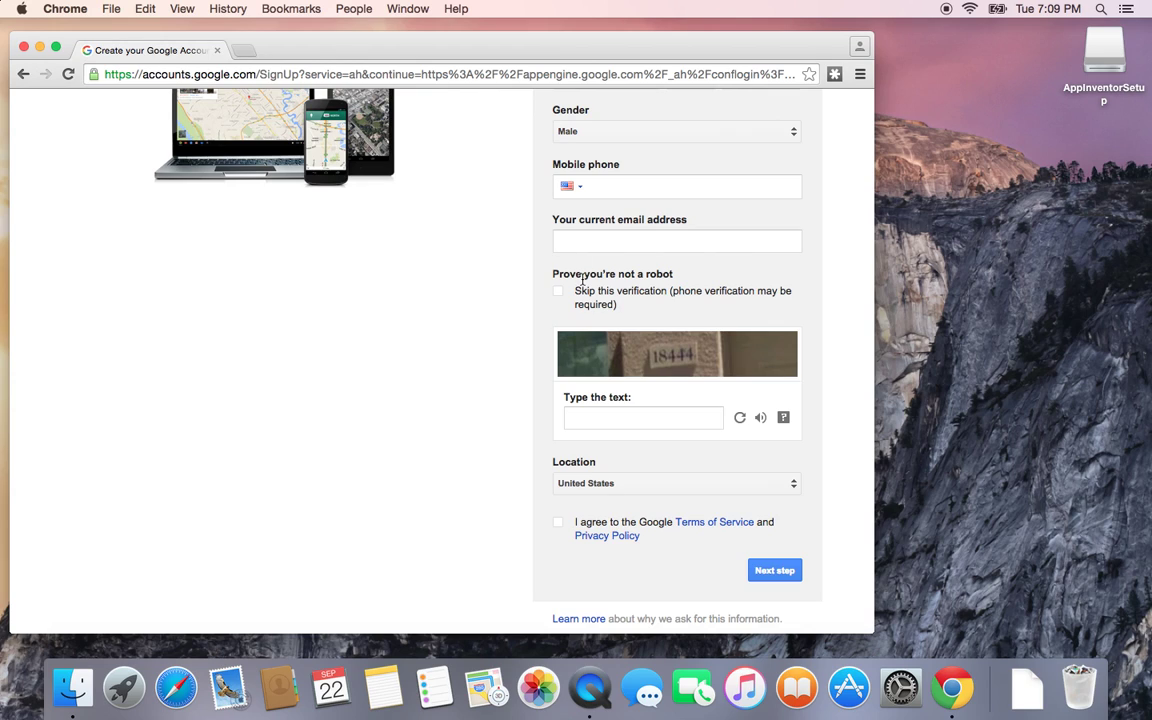
scroll(584, 281, "down", 1)
Step: Enter 18444 as the robot-check answer
left_click(587, 364)
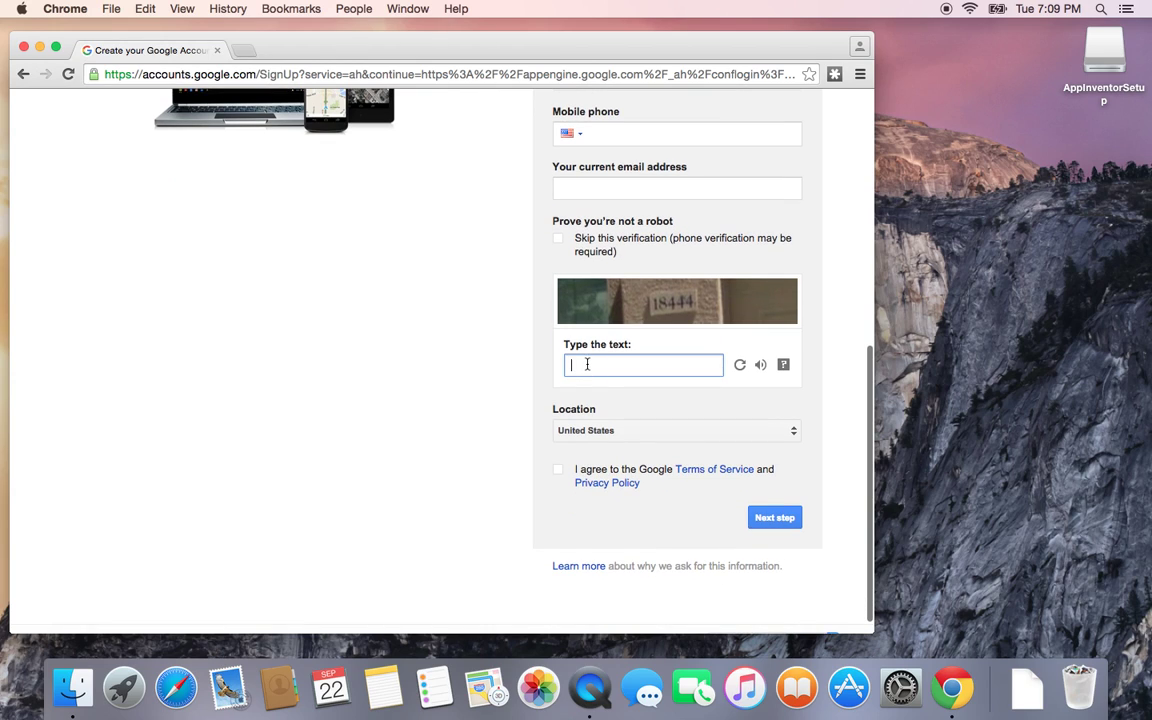
left_click(545, 277)
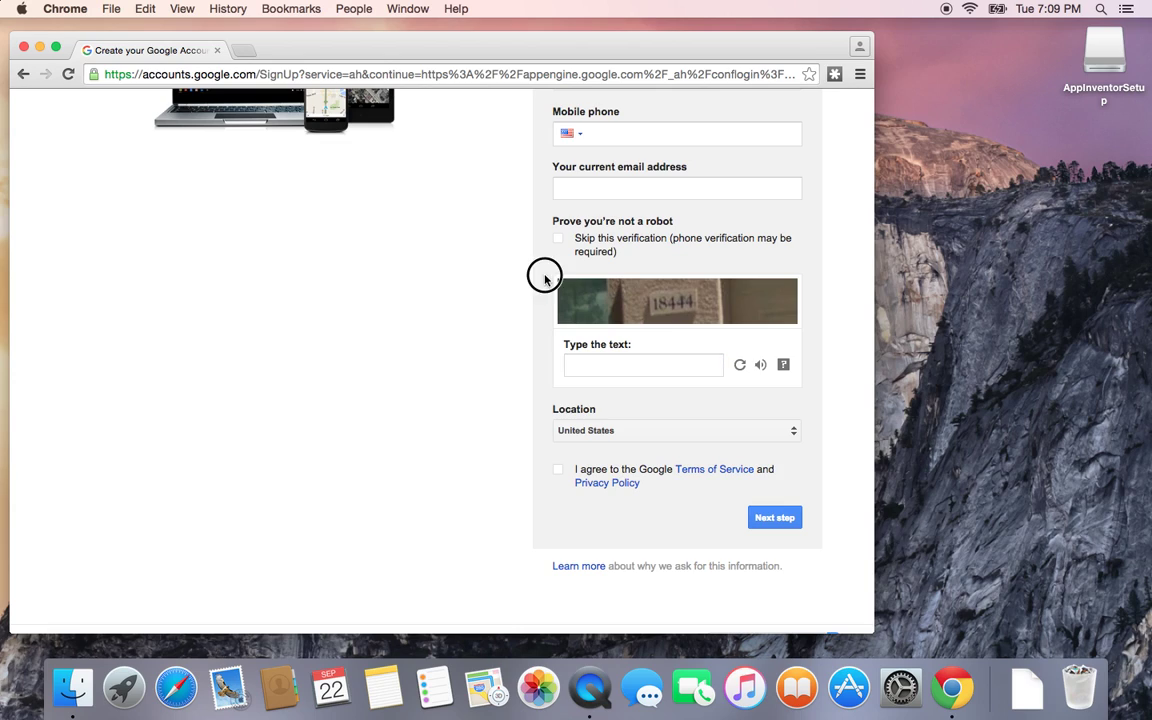
left_click_drag(545, 277, 764, 329)
left_click(411, 357)
left_click(635, 357)
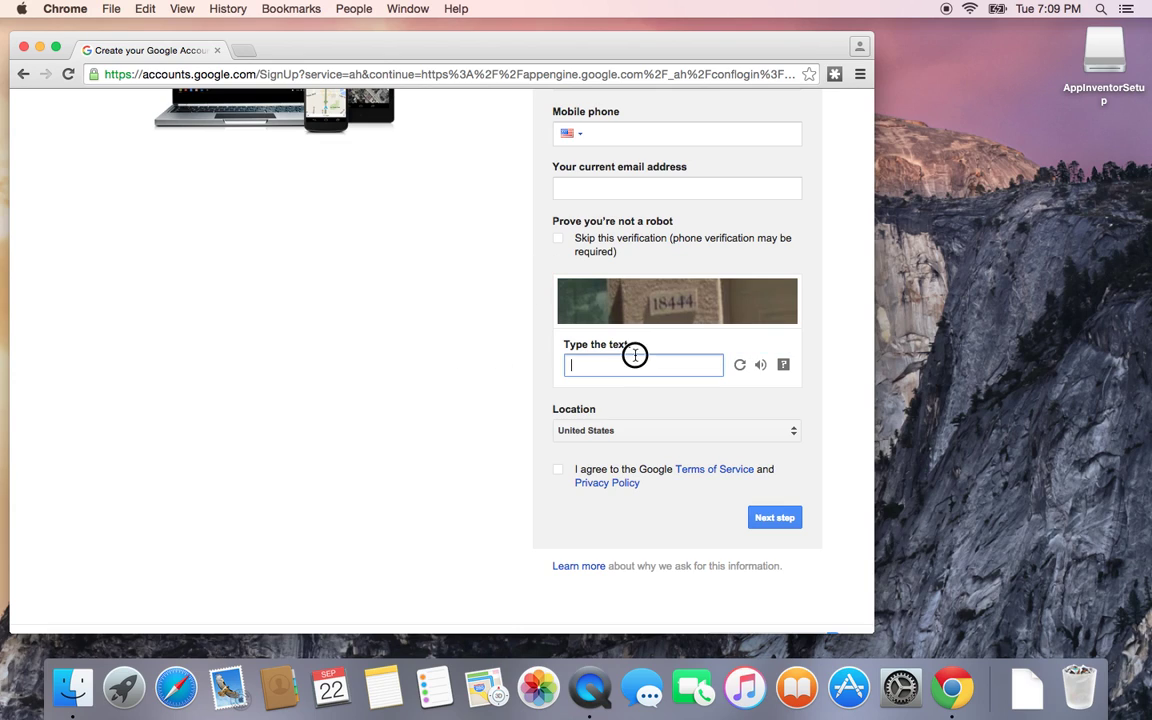
type("18444")
Step: Agree to the Terms of Service and Privacy Policy and submit the sign-up form
scroll(594, 408, "up", 1)
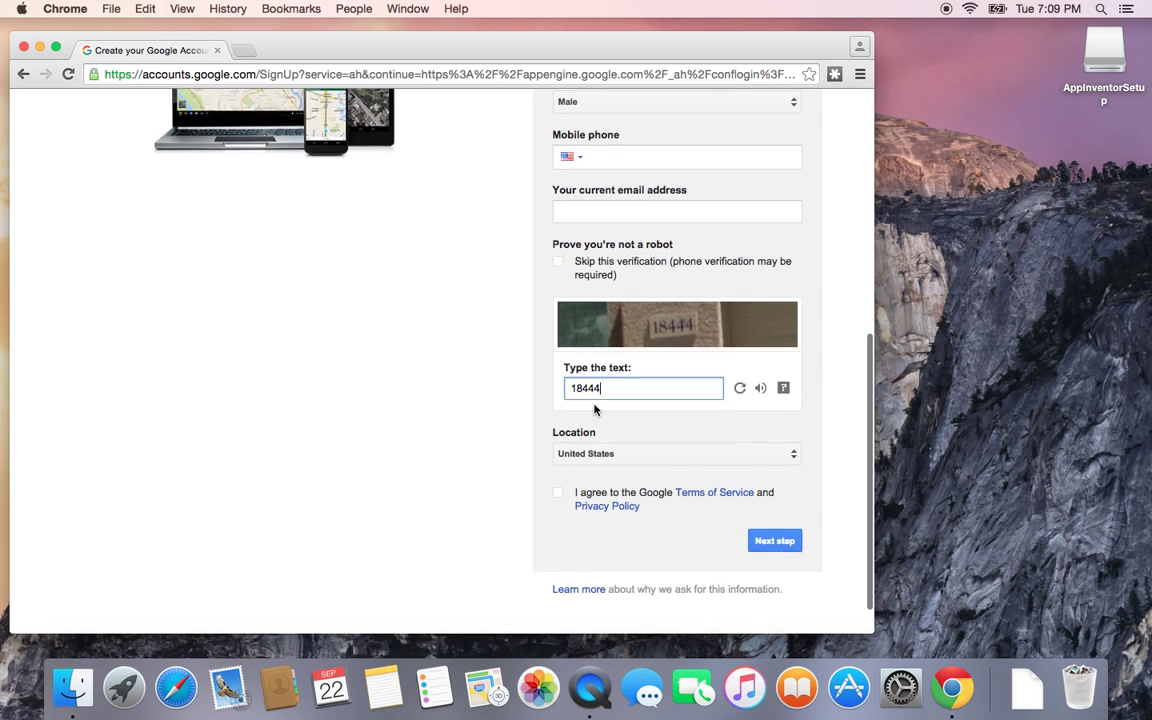
scroll(594, 408, "down", 2)
left_click(558, 452)
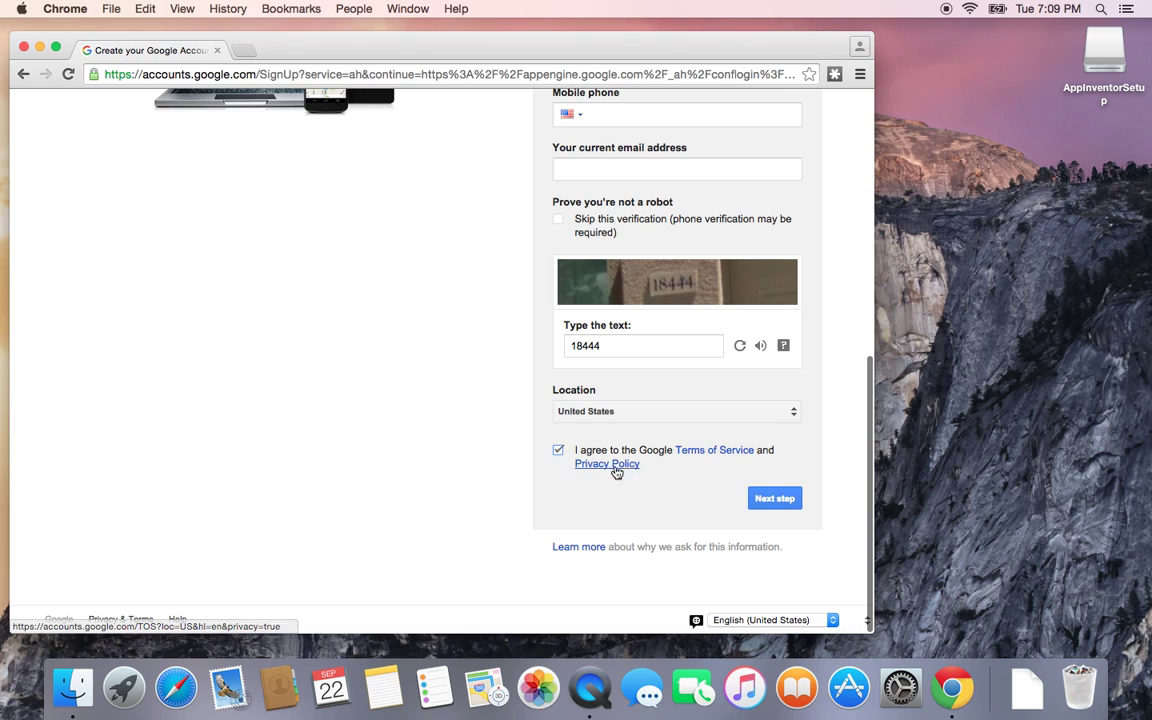
left_click(778, 499)
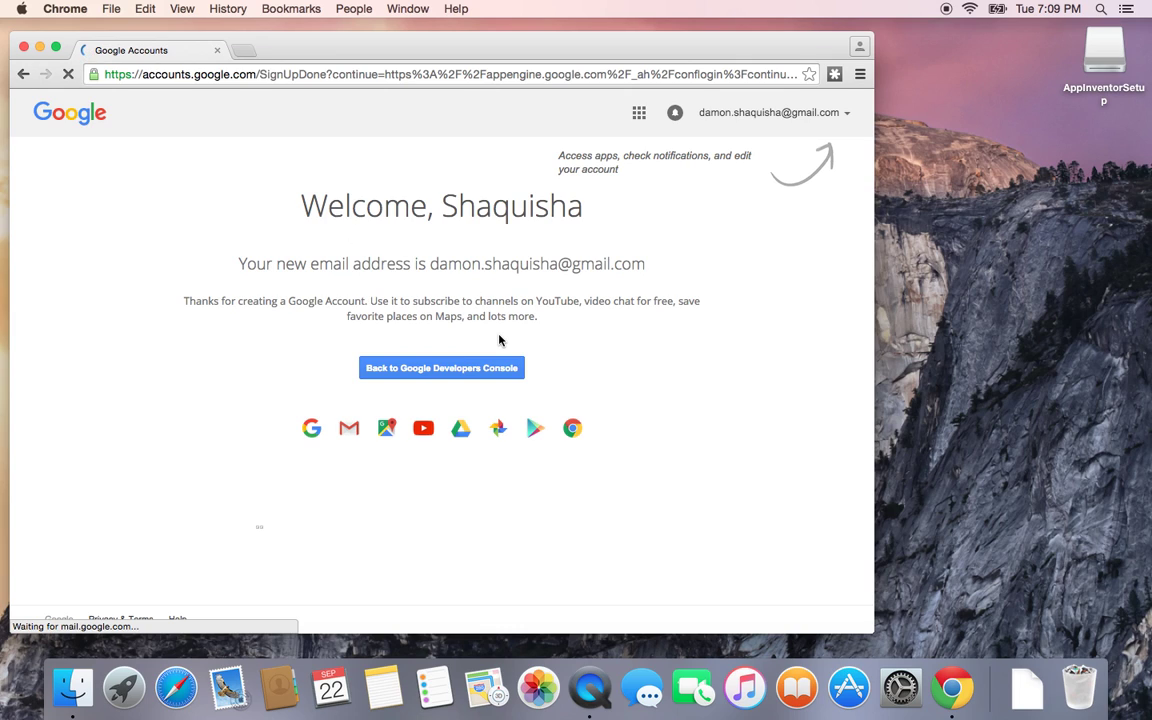
Step: Leave the welcome page, dismiss the save-password offer, and allow MIT AppInventor Version 2 access
left_click(489, 368)
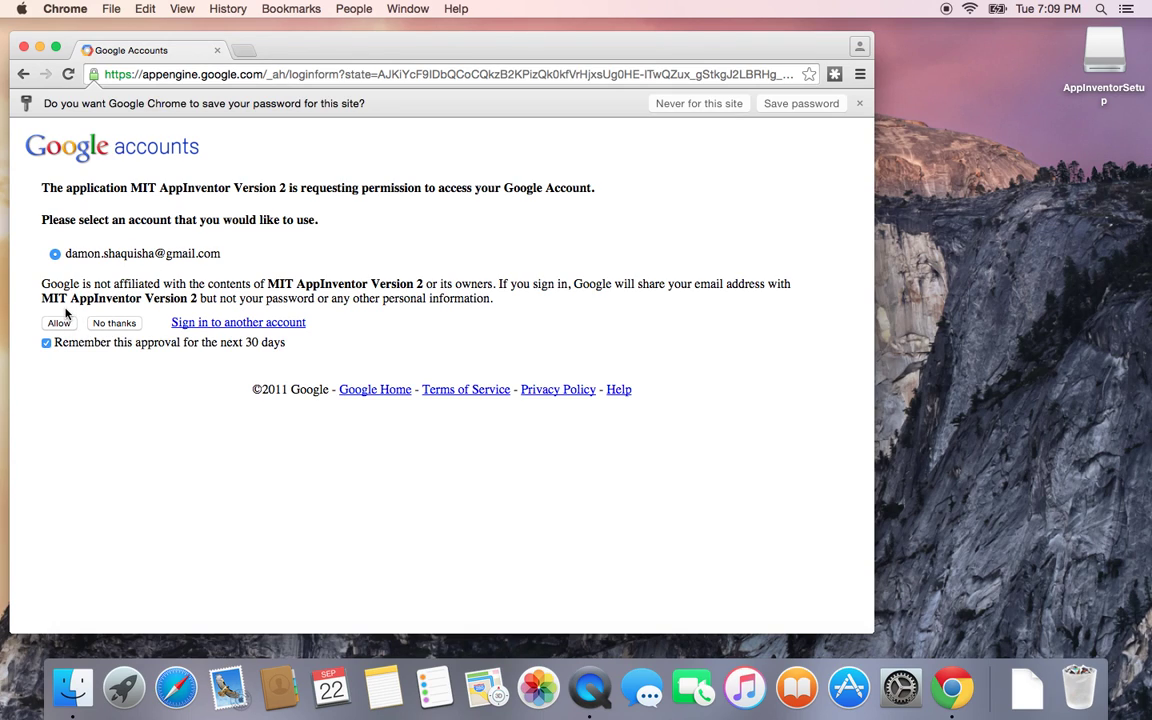
left_click(860, 104)
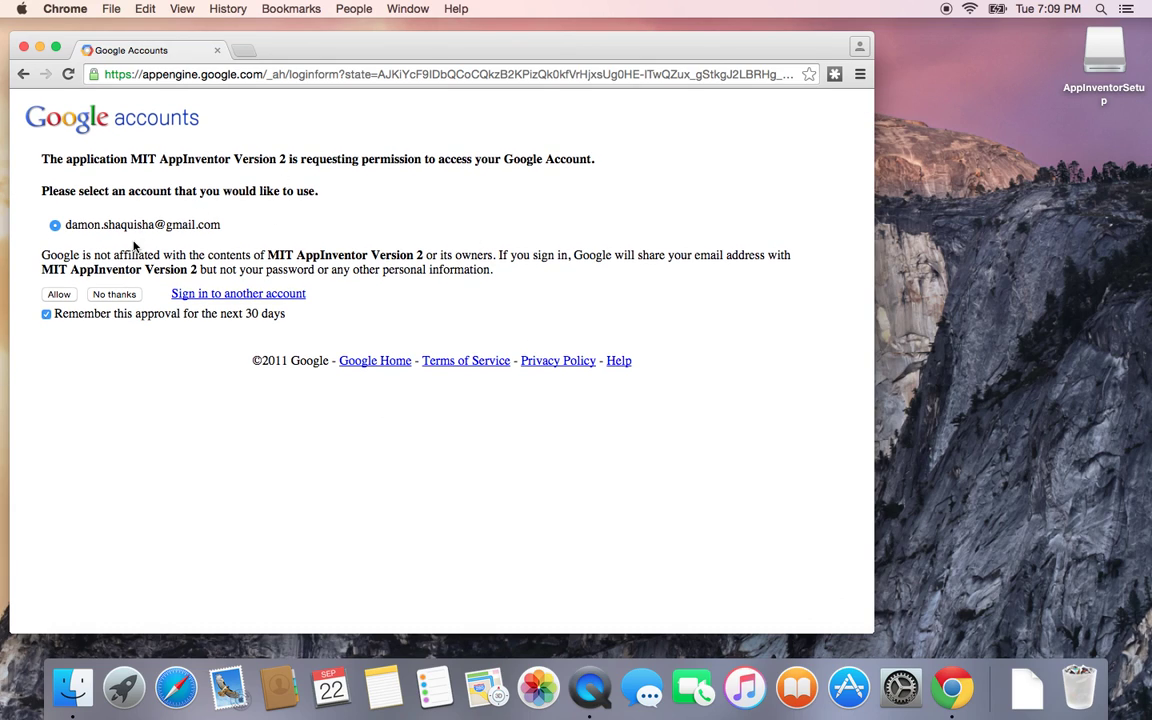
left_click(59, 294)
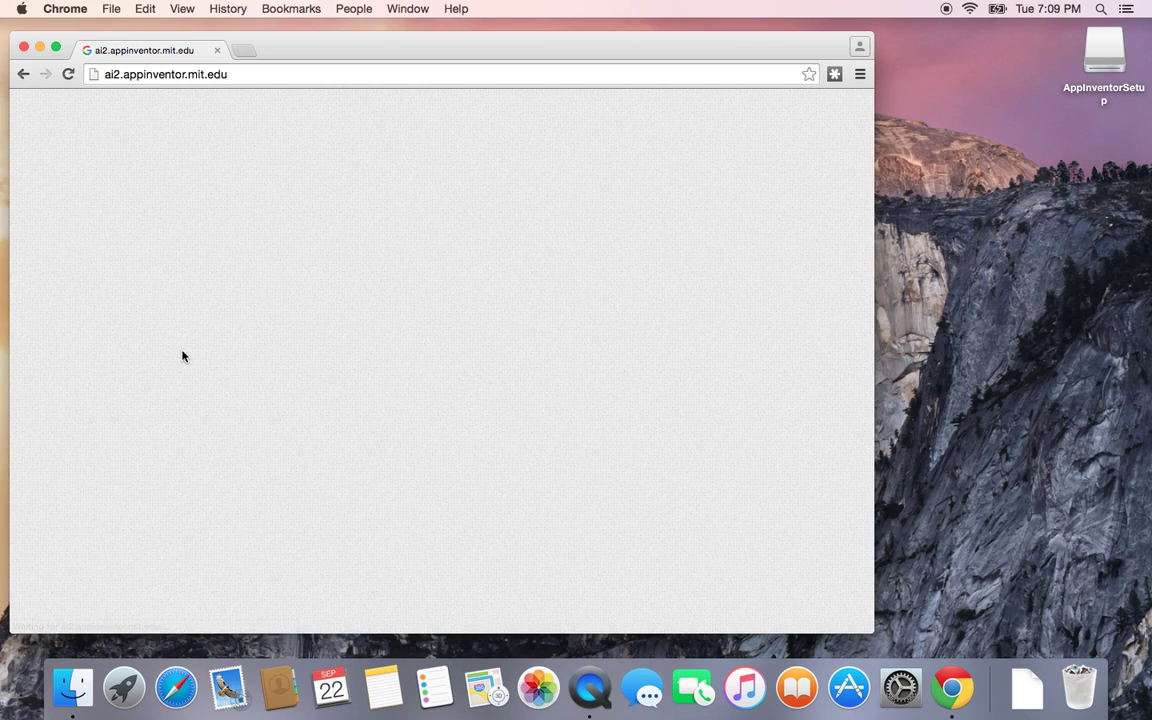
Step: Accept App Inventor's terms of service, postpone the survey, and close the welcome dialog
scroll(184, 355, "down", 15)
scroll(184, 355, "down", 10)
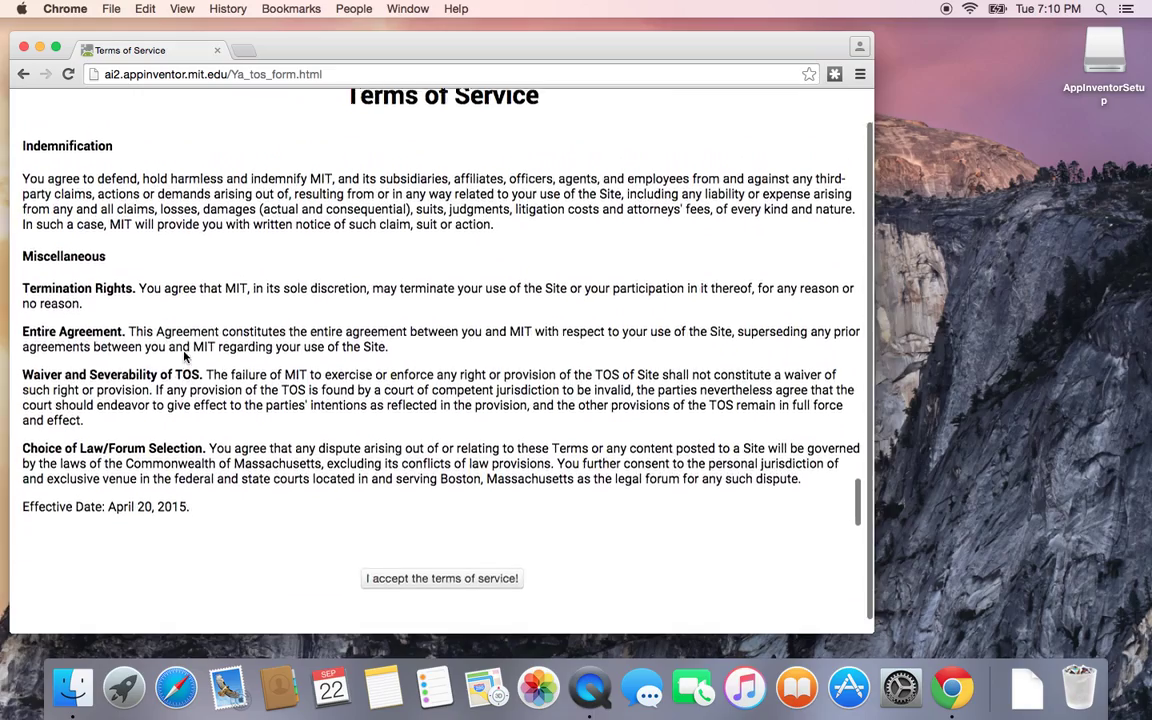
left_click(427, 591)
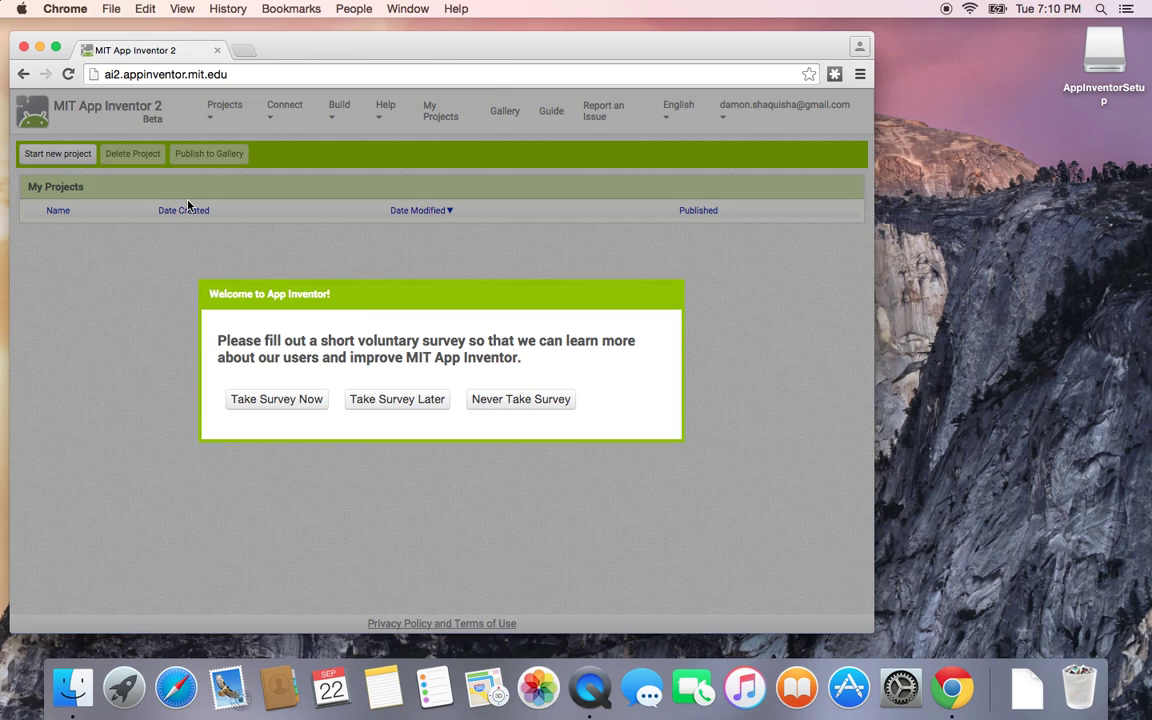
left_click(381, 401)
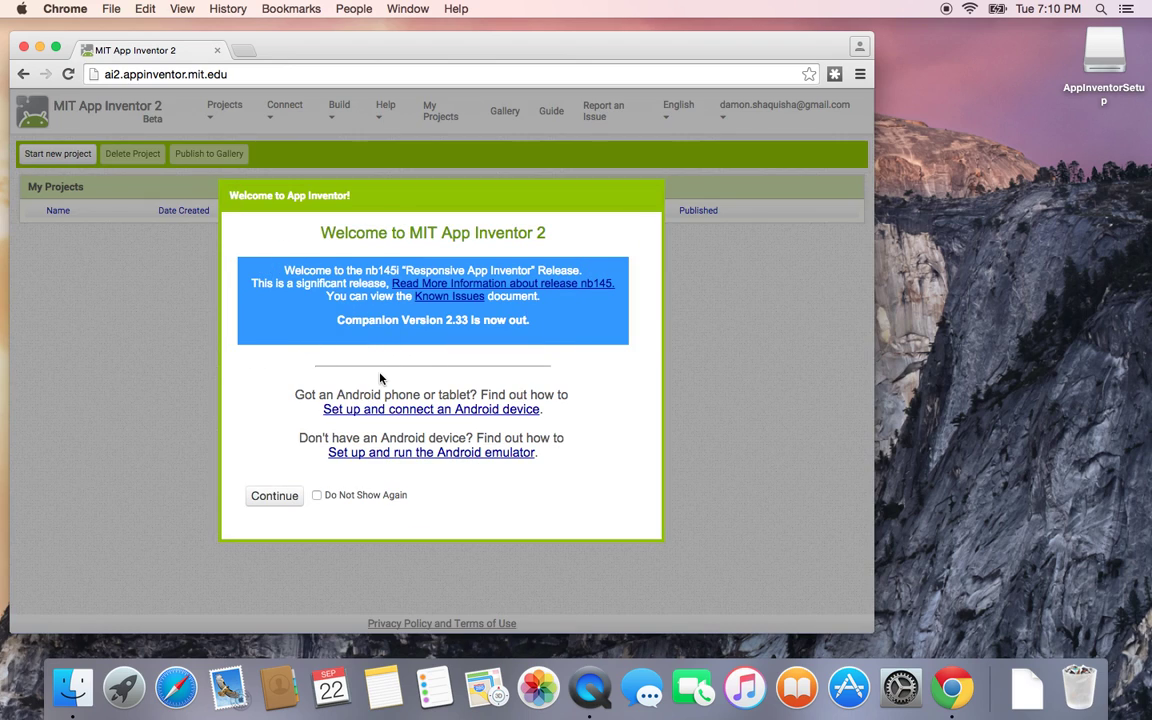
left_click(278, 500)
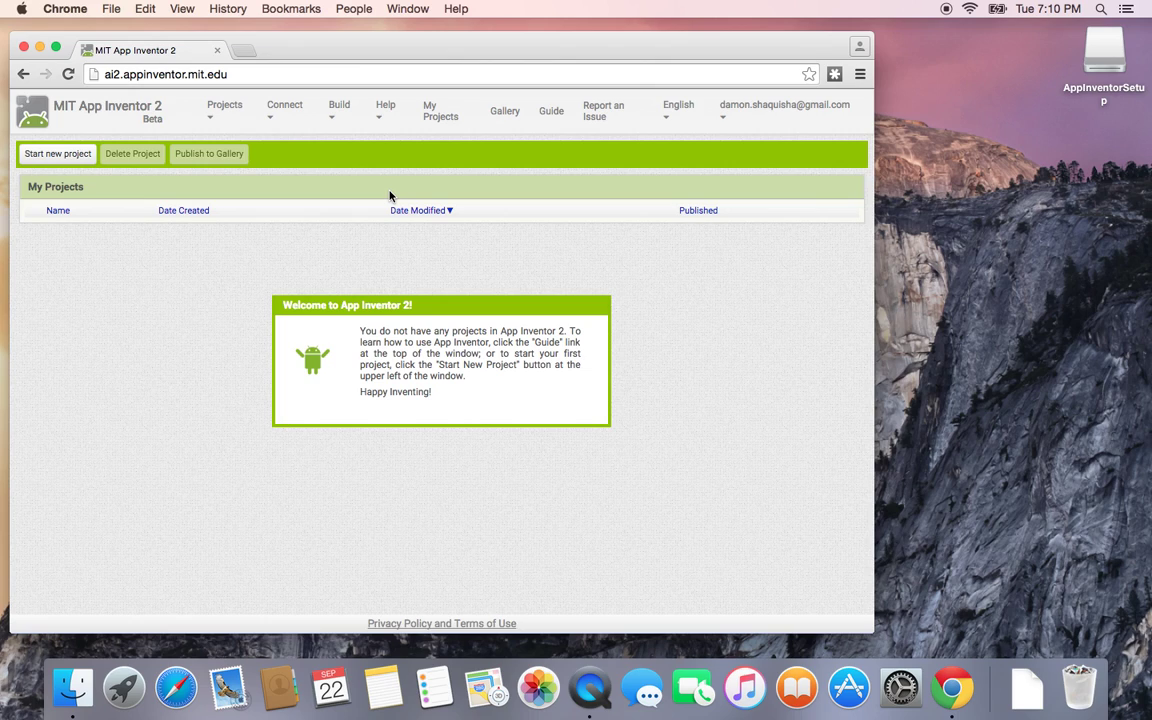
Step: Create a new project named 'mouseMan' from Projects > Start new project
left_click(222, 113)
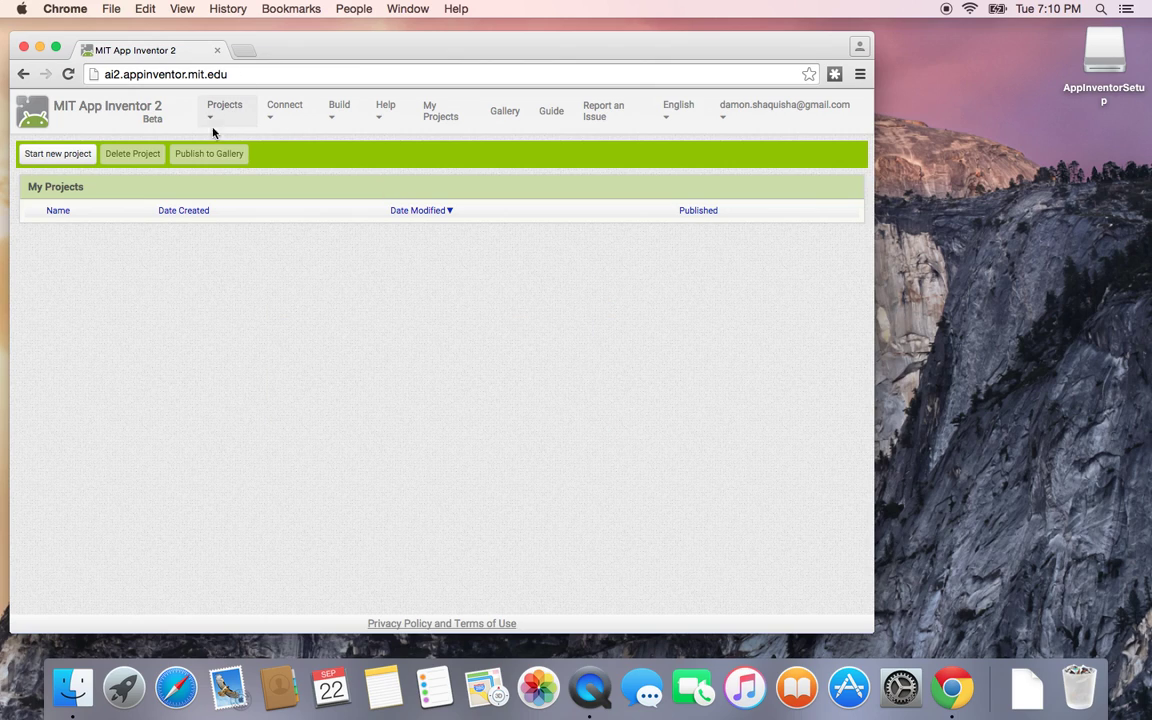
left_click(219, 113)
left_click(226, 168)
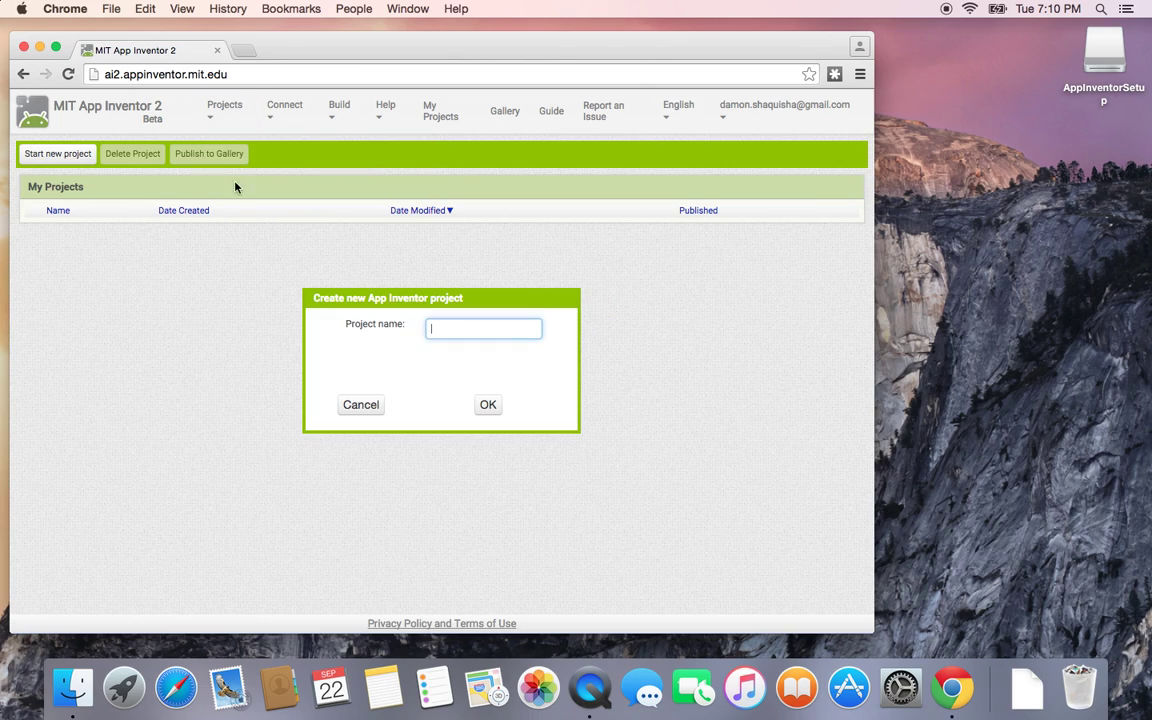
type("mouseMan")
left_click(488, 406)
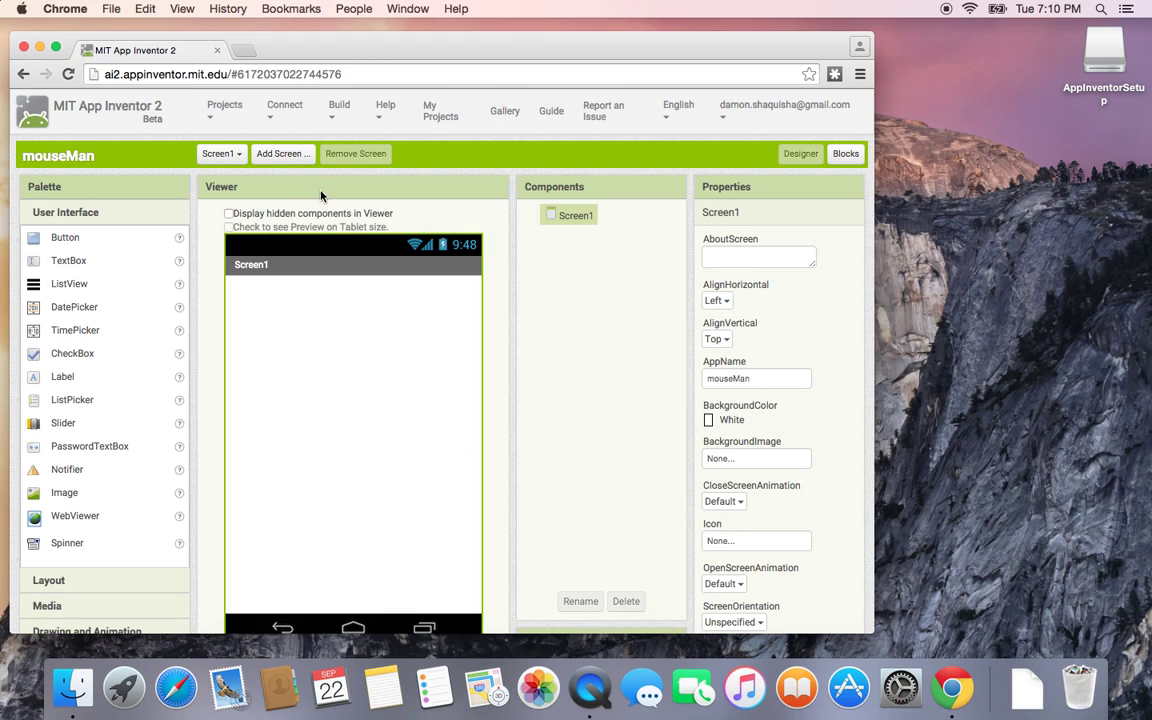
Step: Connect mouseMan to the Android emulator and shift the emulator window slightly left
left_click(285, 117)
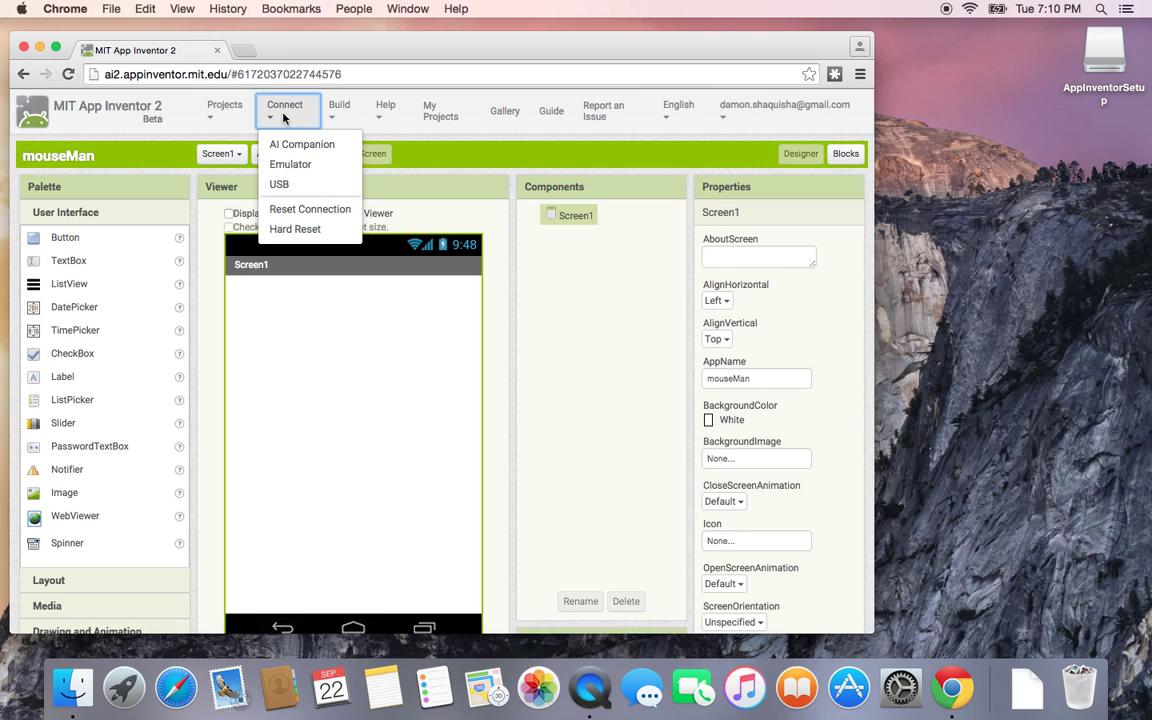
left_click(289, 166)
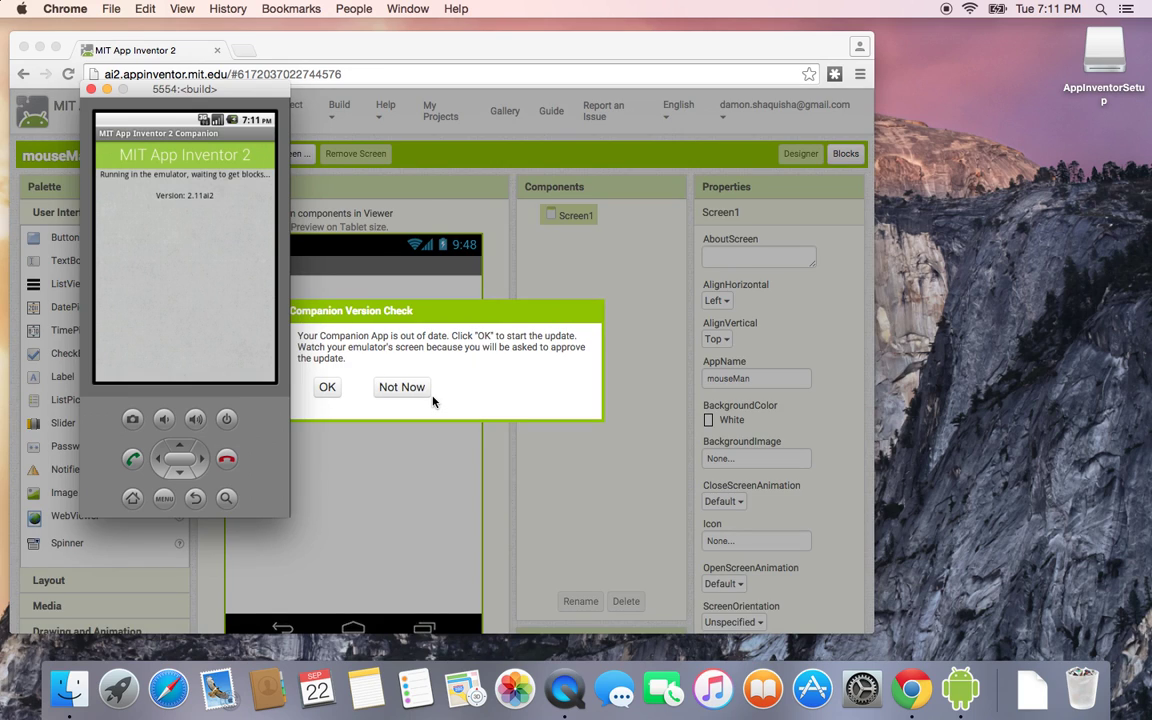
left_click(267, 97)
left_click_drag(267, 97, 201, 107)
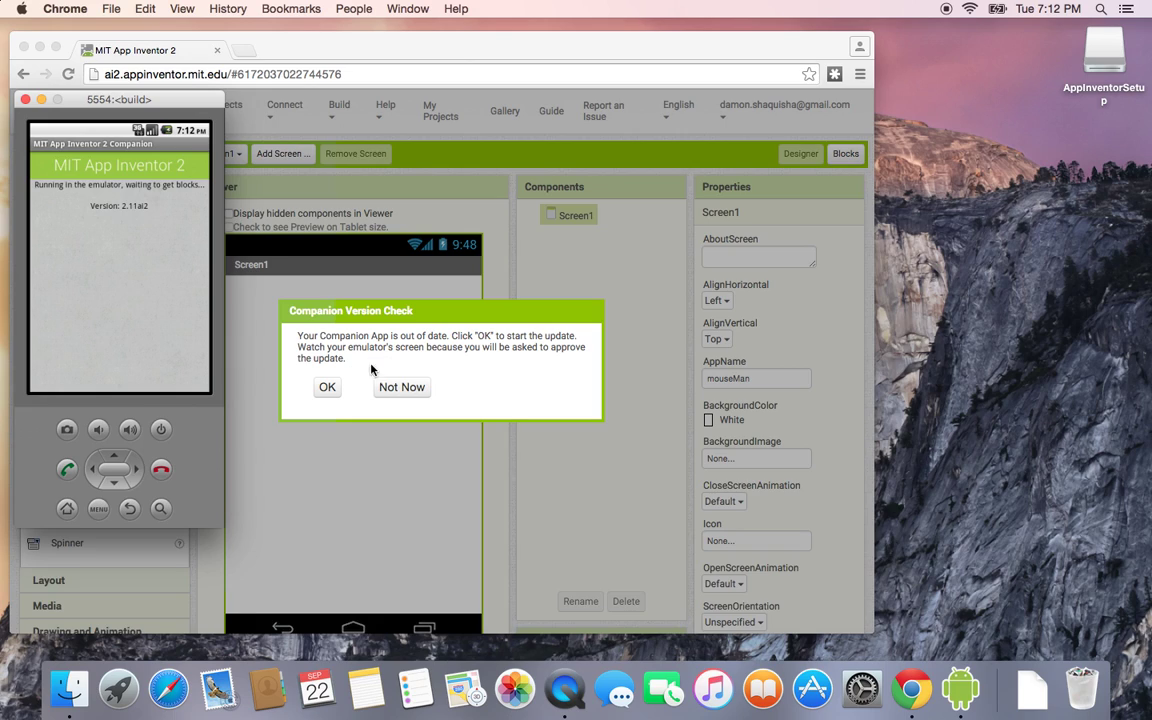
Step: Accept the Companion update and replace-install it on the emulator, finishing with Done
left_click(330, 388)
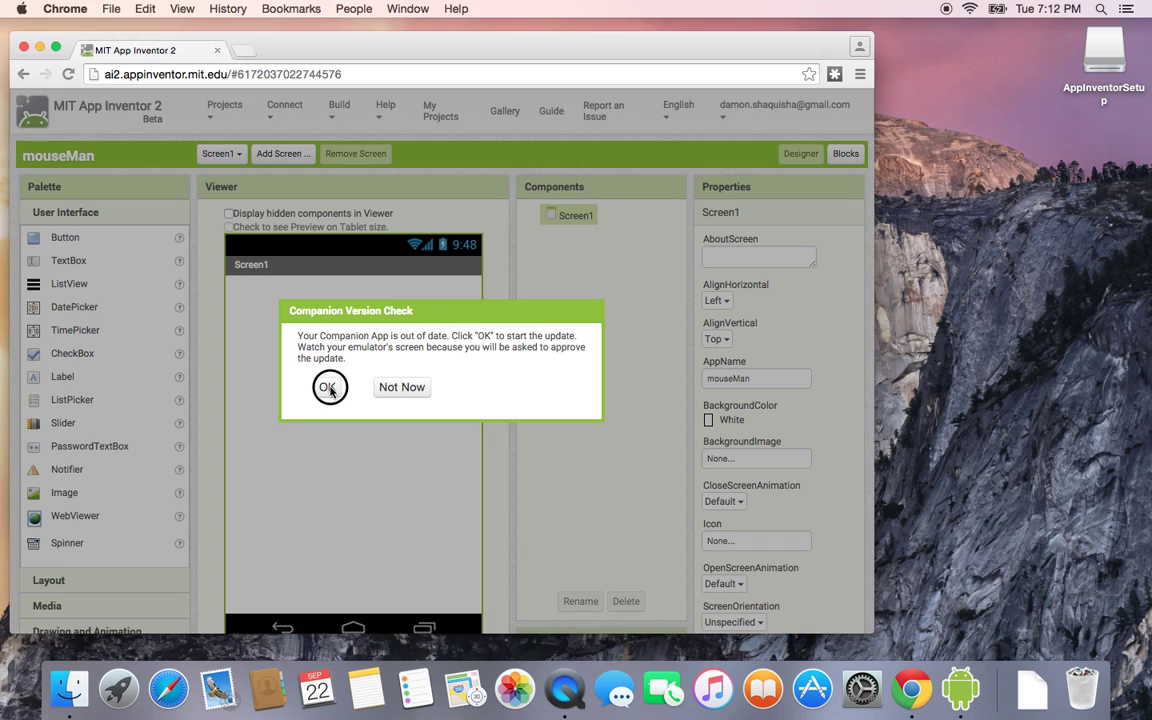
left_click(330, 390)
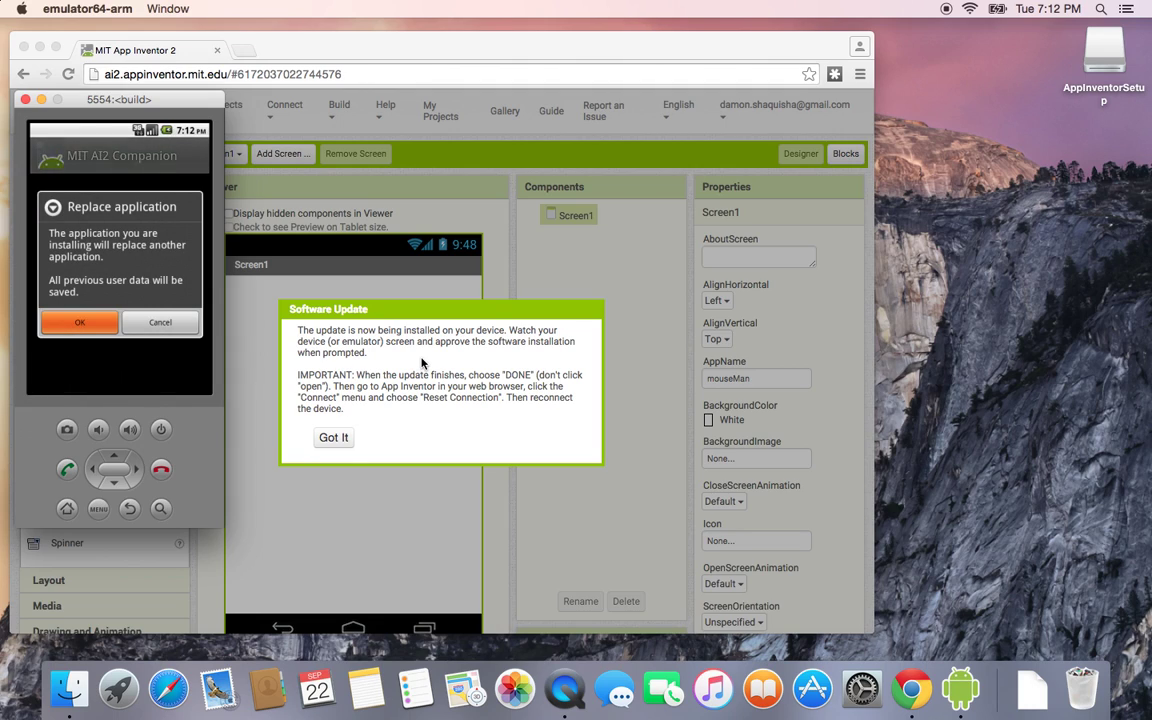
left_click(73, 326)
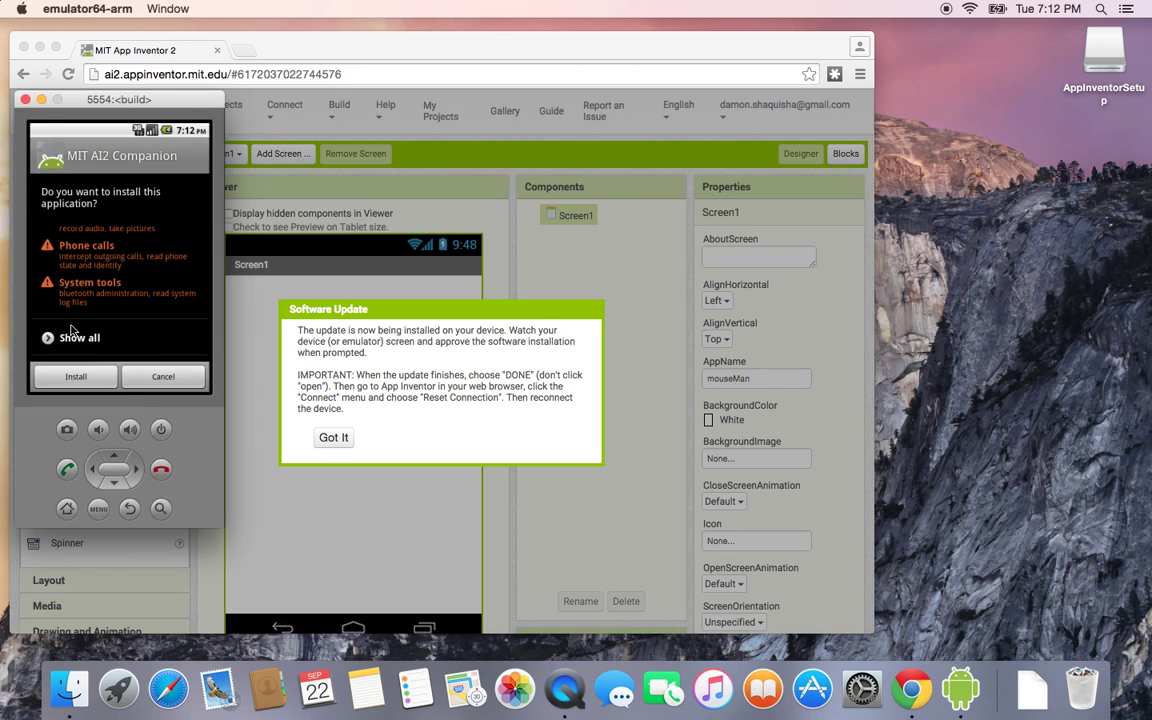
left_click(70, 377)
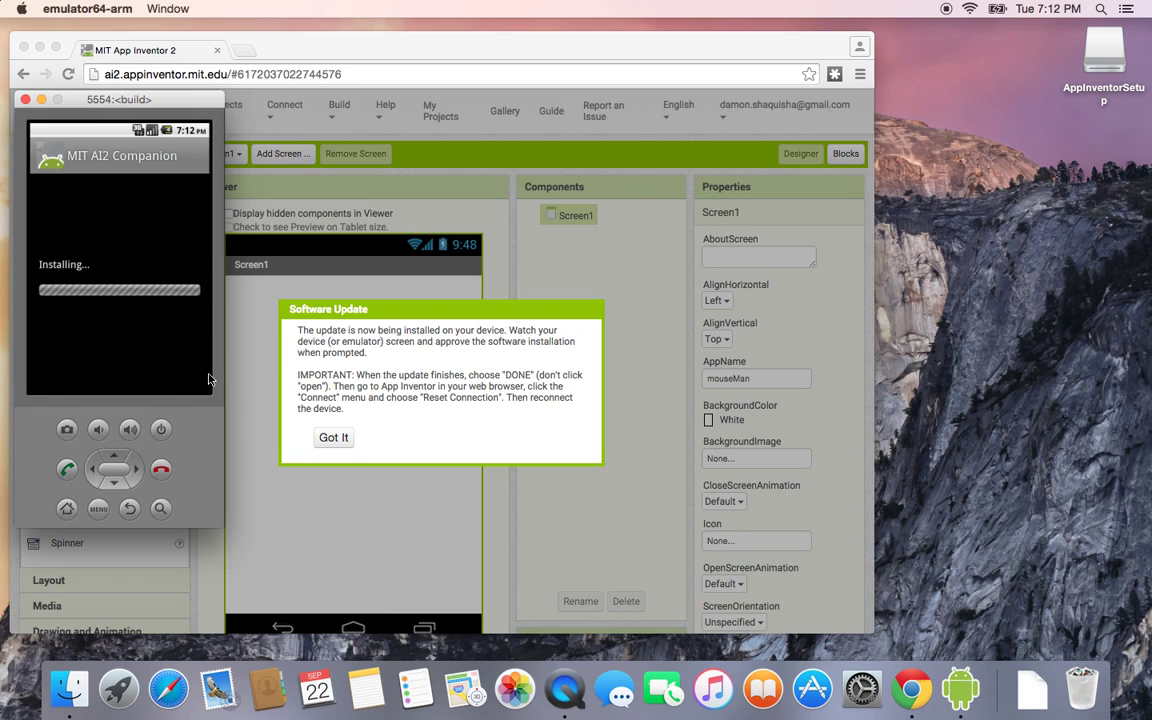
left_click(363, 362)
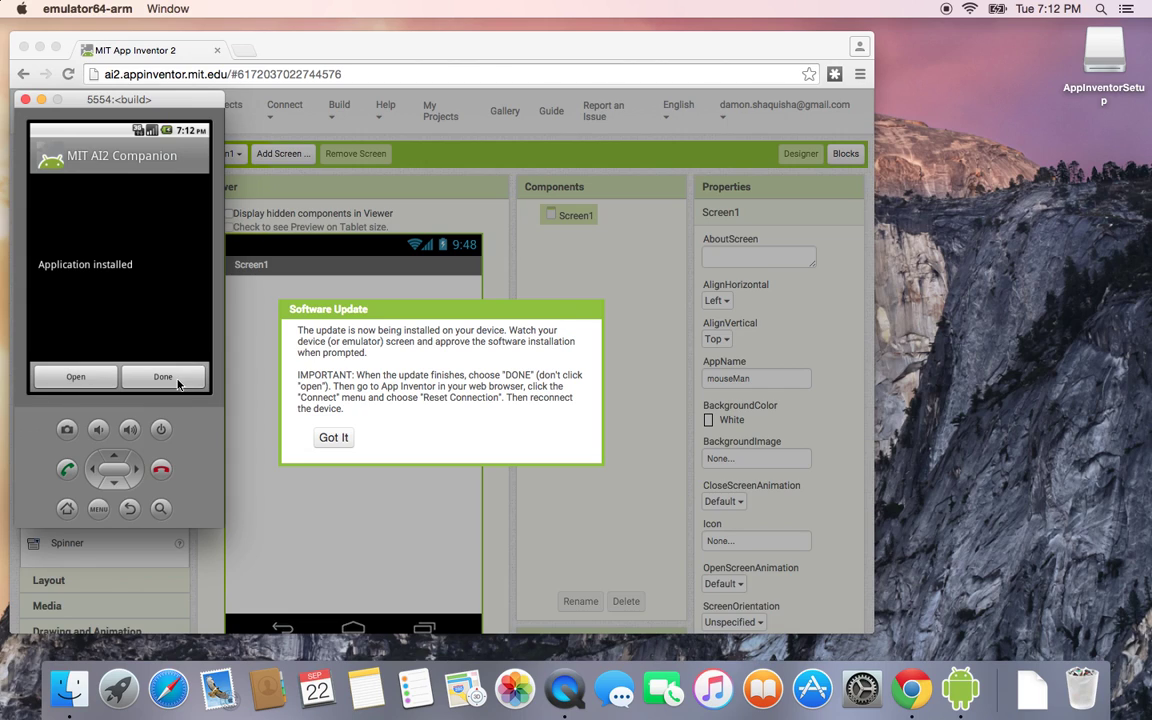
left_click(170, 378)
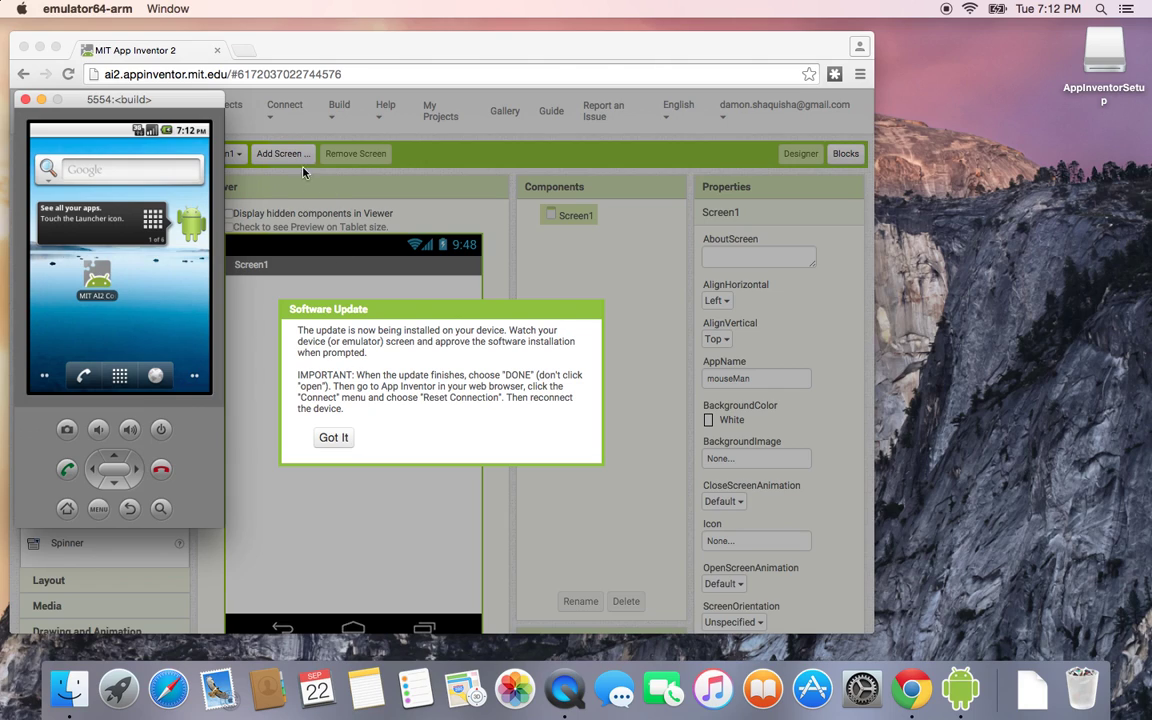
left_click(333, 439)
Step: Dismiss the update notice, reset the connection, and reconnect mouseMan to the emulator
left_click(333, 439)
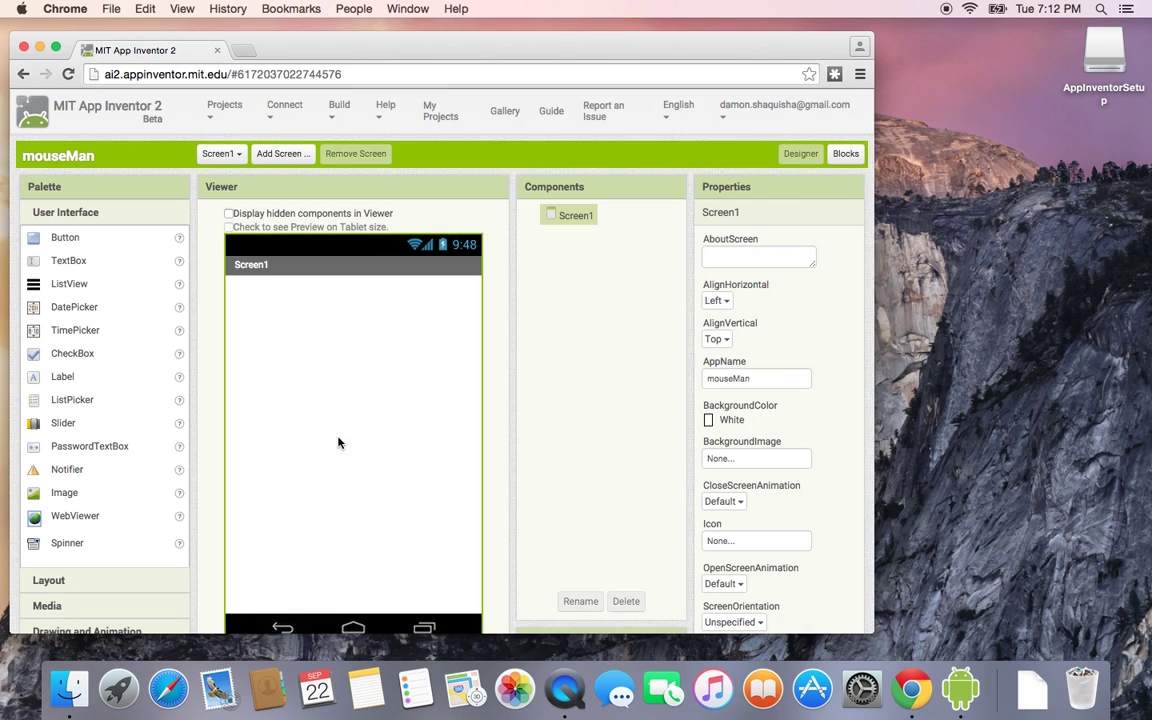
left_click(284, 106)
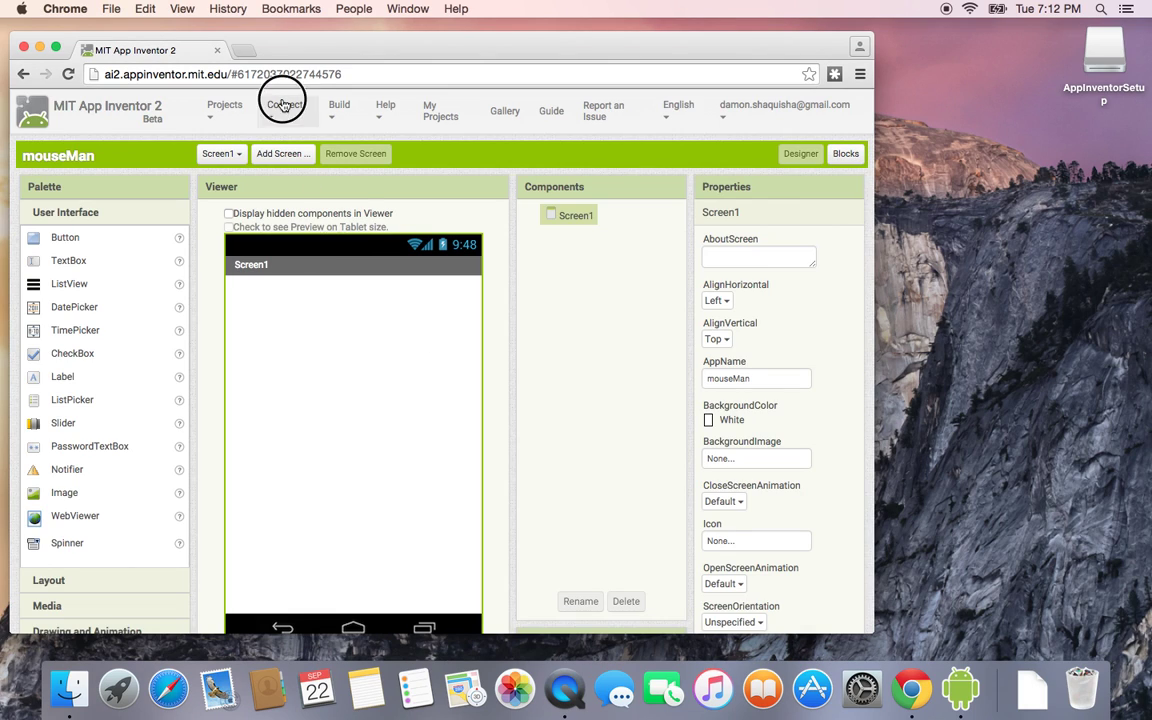
left_click(279, 162)
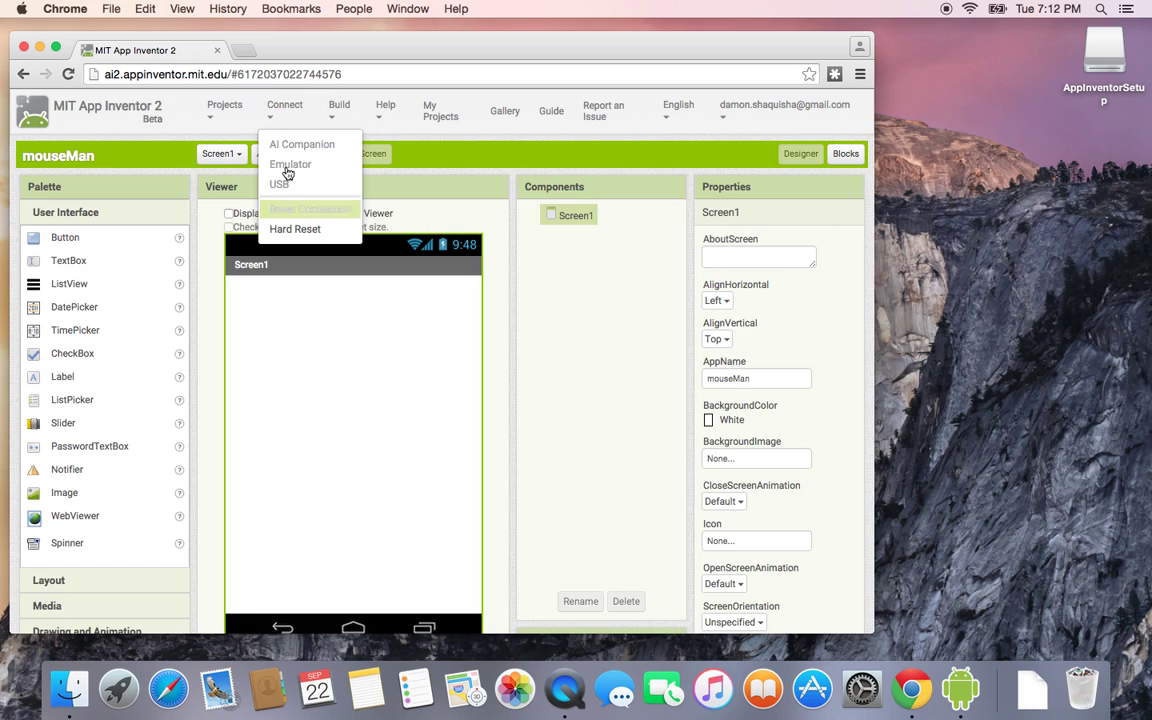
left_click(287, 212)
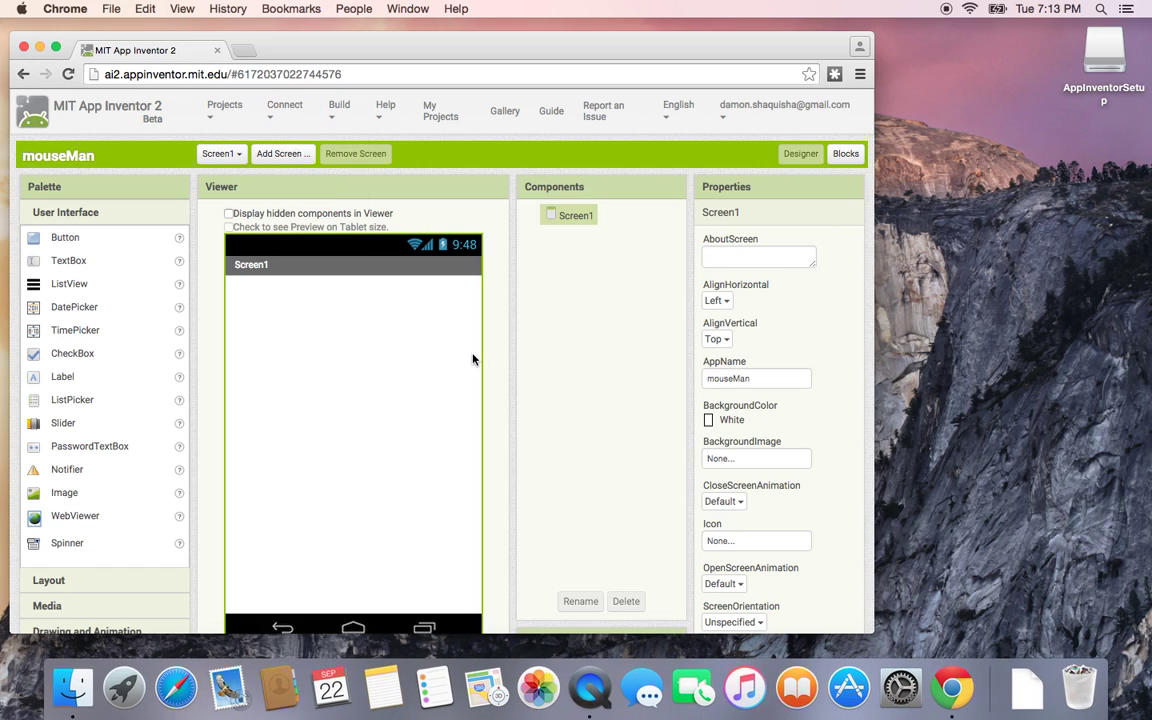
left_click(284, 106)
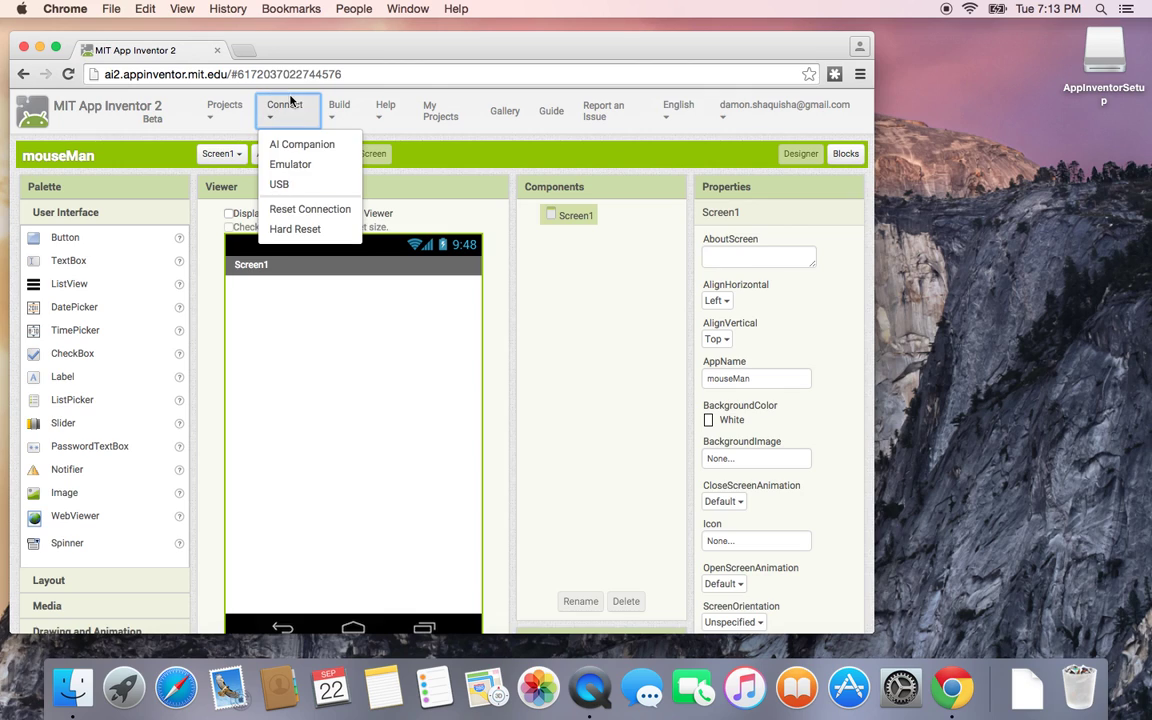
left_click(290, 164)
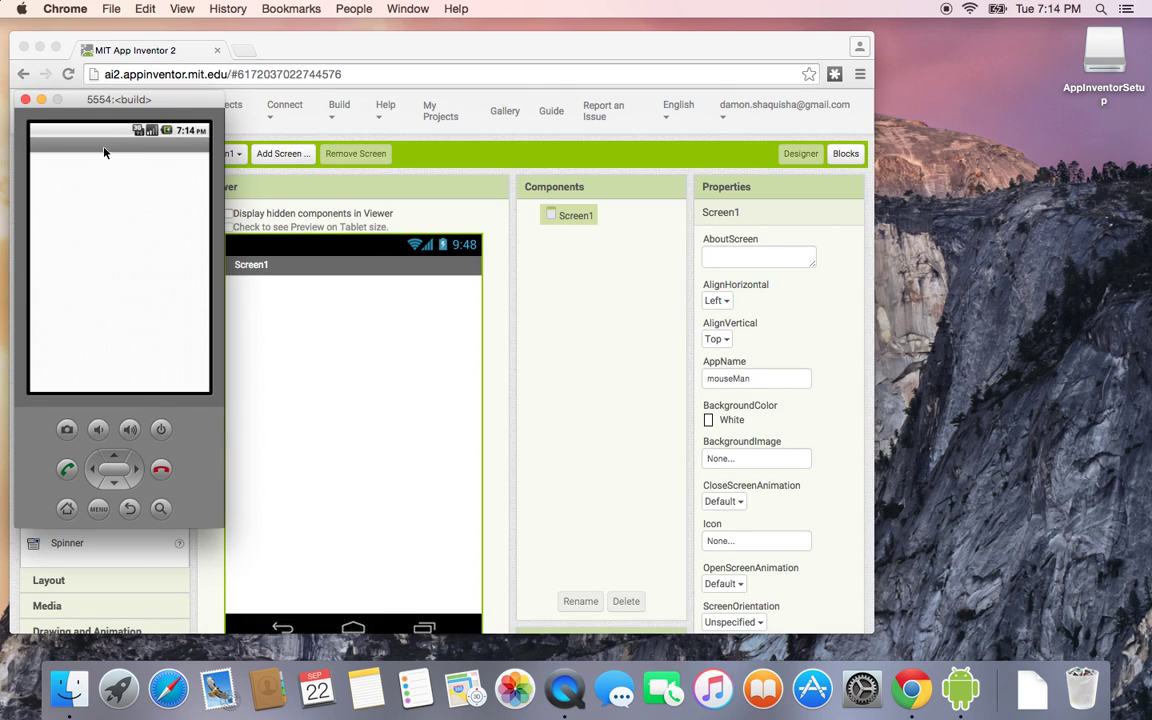
Step: Place the emulator right of the browser and clear a test entry in Screen1's AboutScreen
left_click_drag(101, 106, 961, 116)
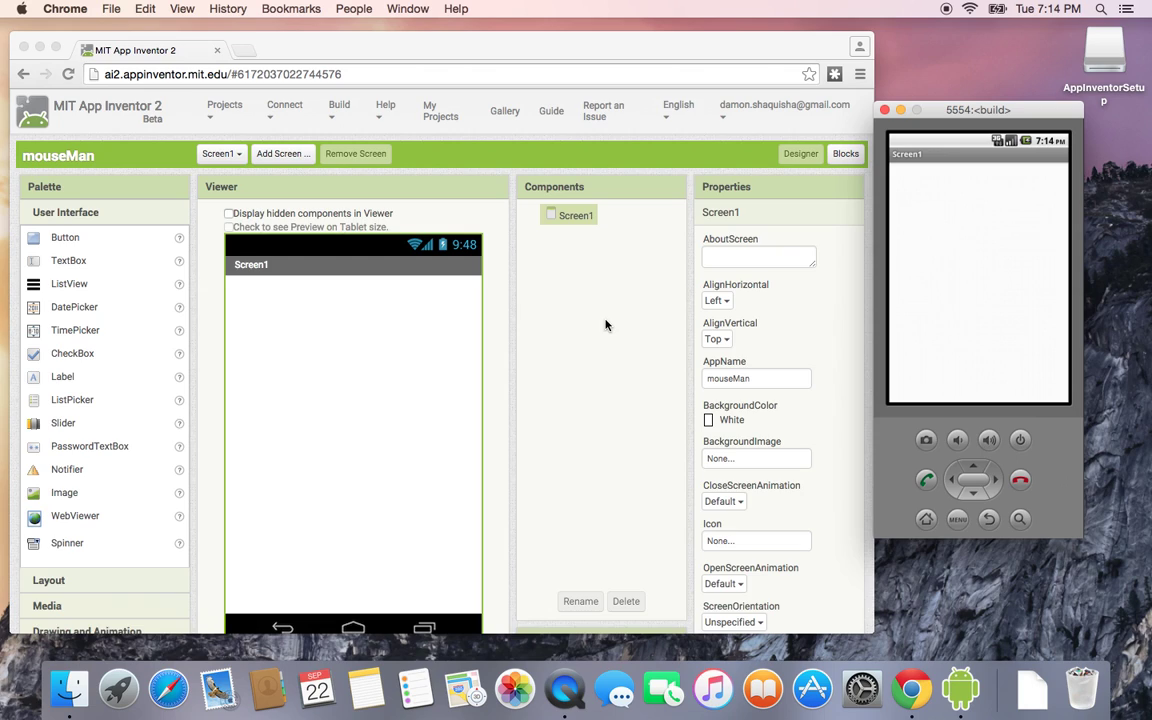
left_click(735, 253)
left_click(728, 253)
type("Like")
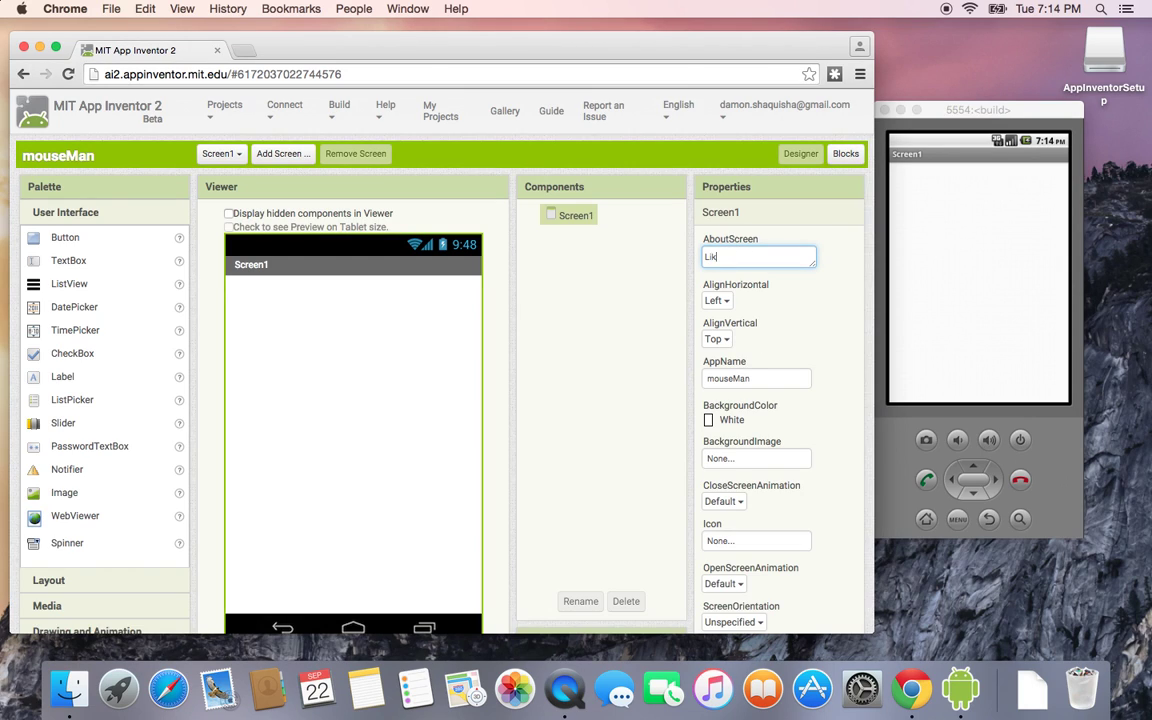
key("BackSpace")
key("BackSpace")
key("BackSpace")
key("BackSpace")
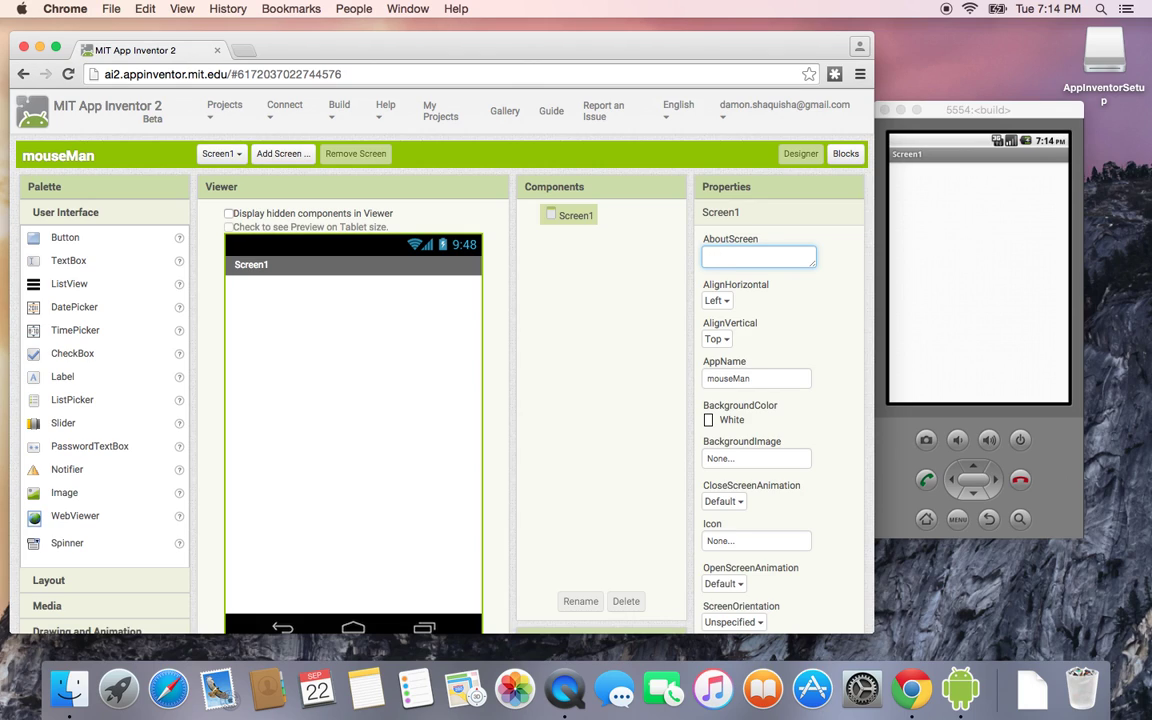